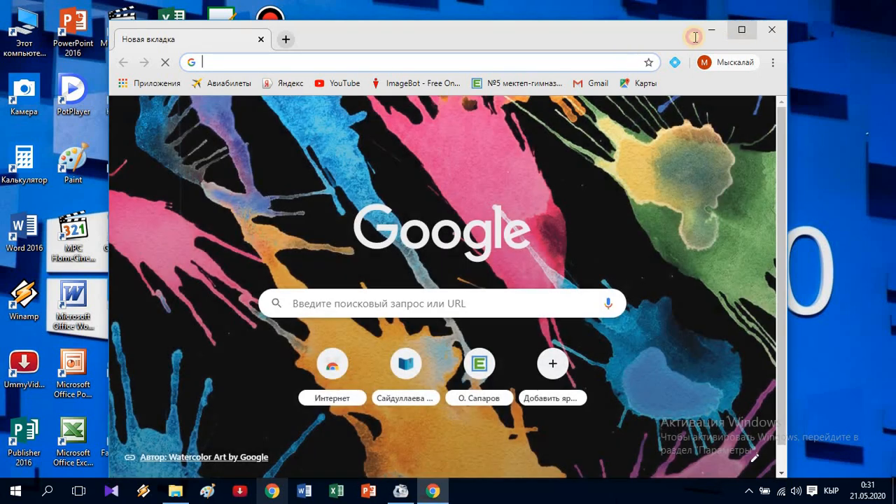
Step: Maximize the browser window and open the site onlinetestpad.com
click(742, 30)
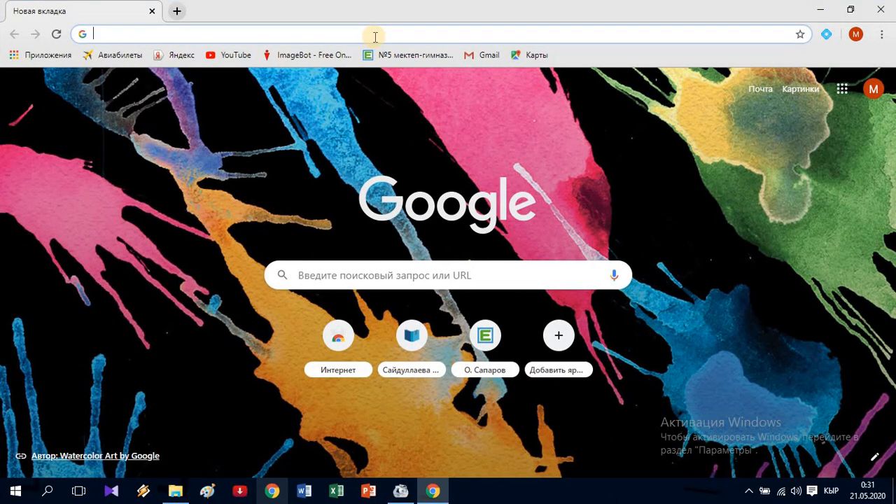
text(onlinetestpad.com)
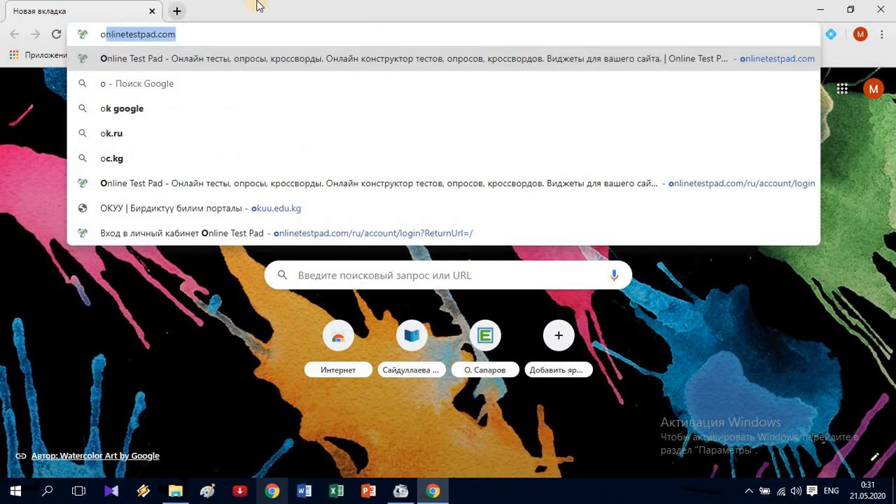
click(191, 35)
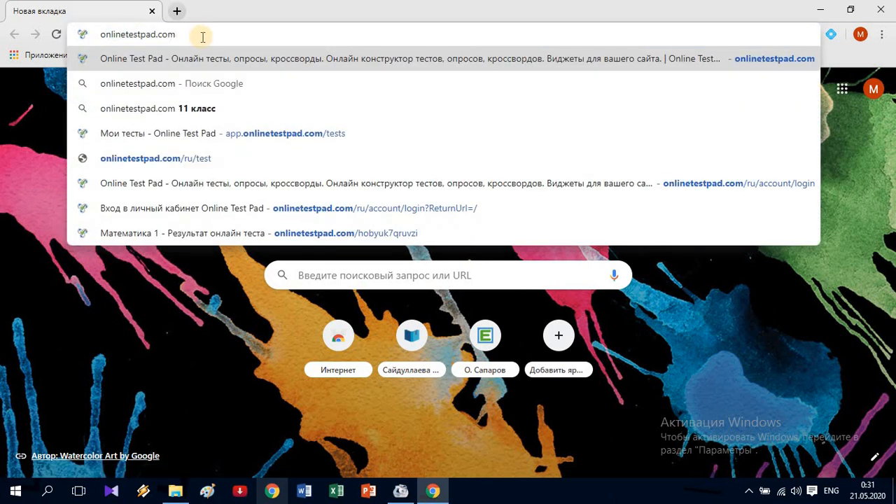
click(249, 58)
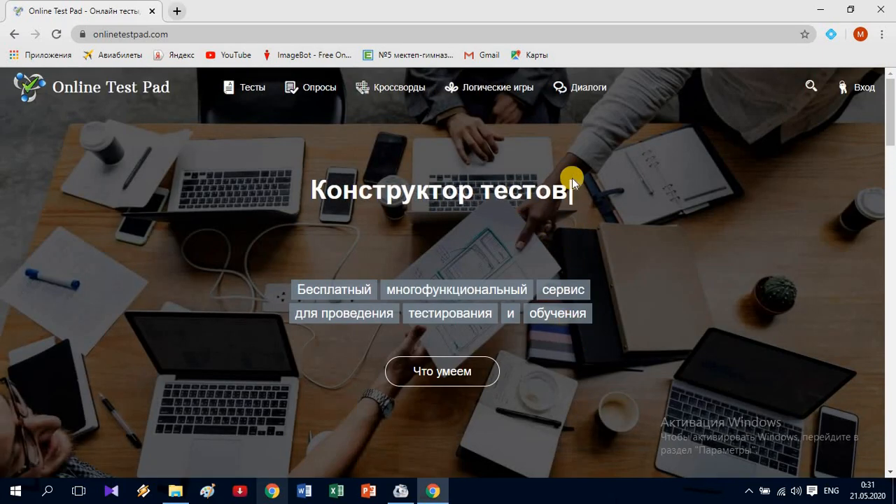
Step: Sign in to Online Test Pad with the account e-mail and password
click(860, 91)
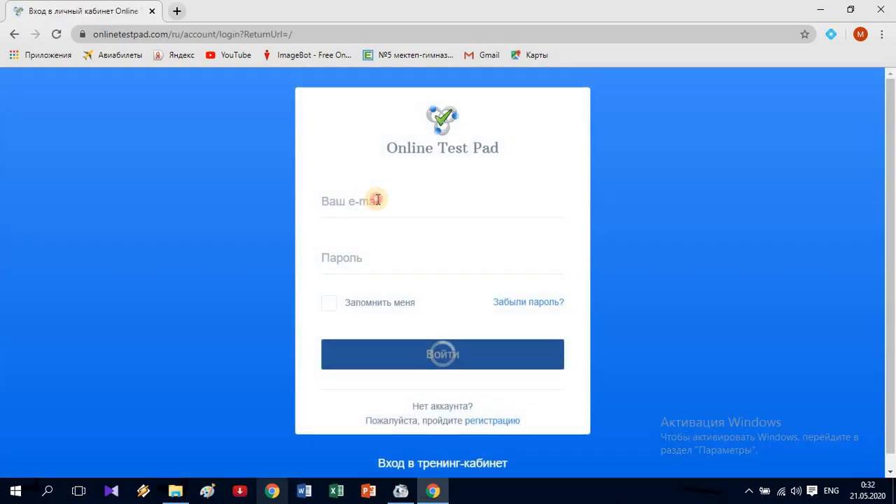
click(377, 200)
click(376, 260)
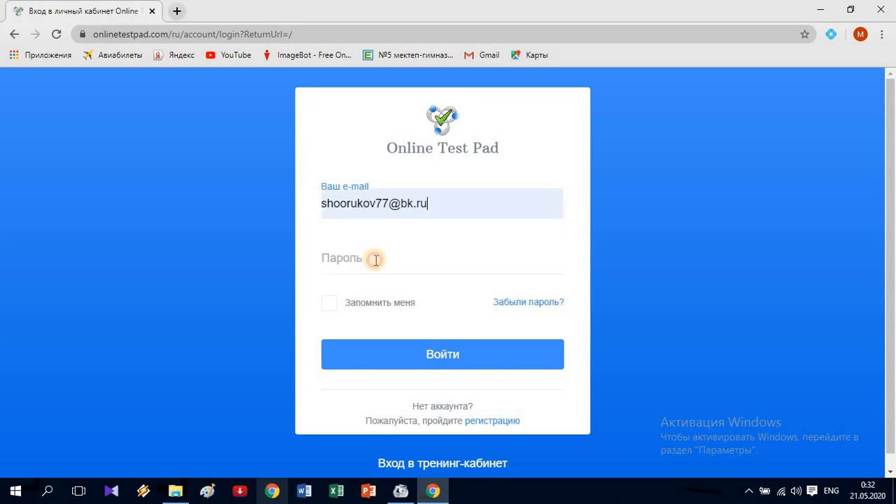
click(376, 260)
text(•••••••)
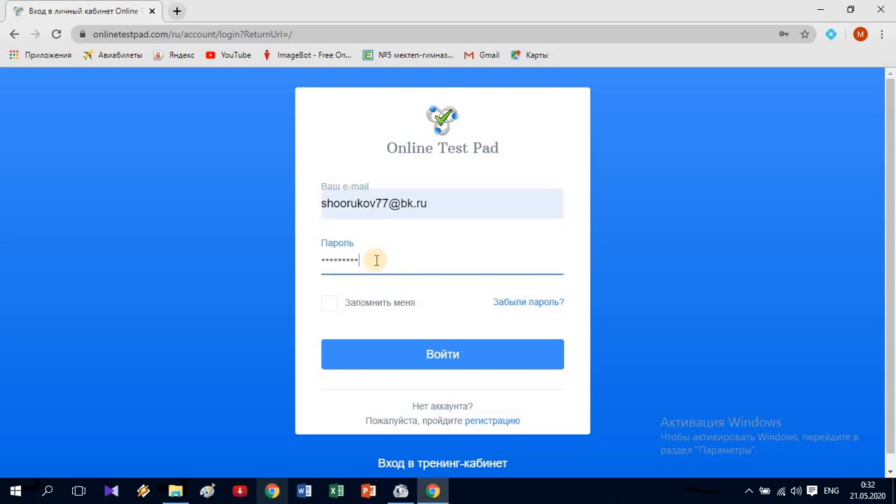
text(•••••••)
click(453, 359)
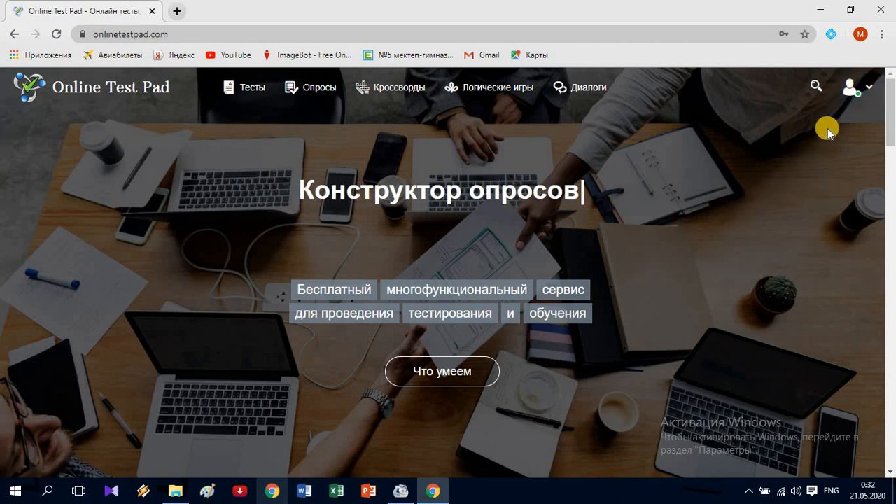
Step: Go to the account's crosswords and add a classic crossword (Классический кроссворд) named "Геометрия"
click(851, 88)
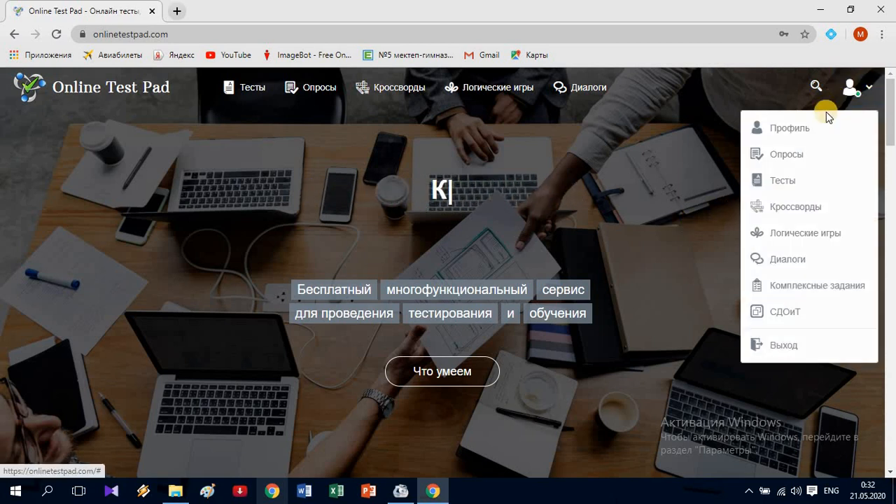
click(792, 209)
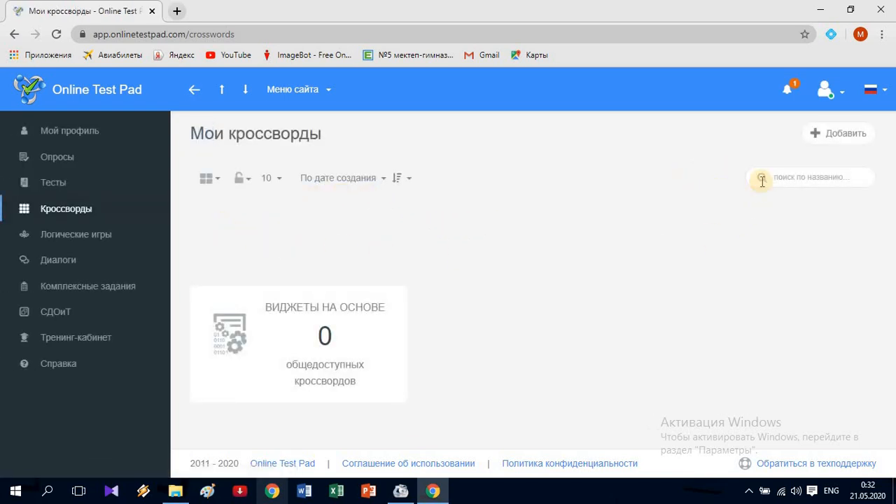
click(838, 135)
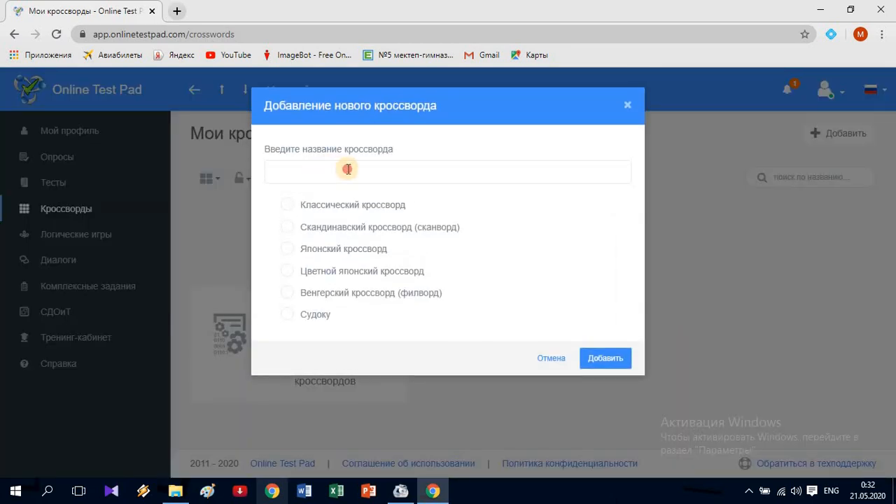
click(348, 169)
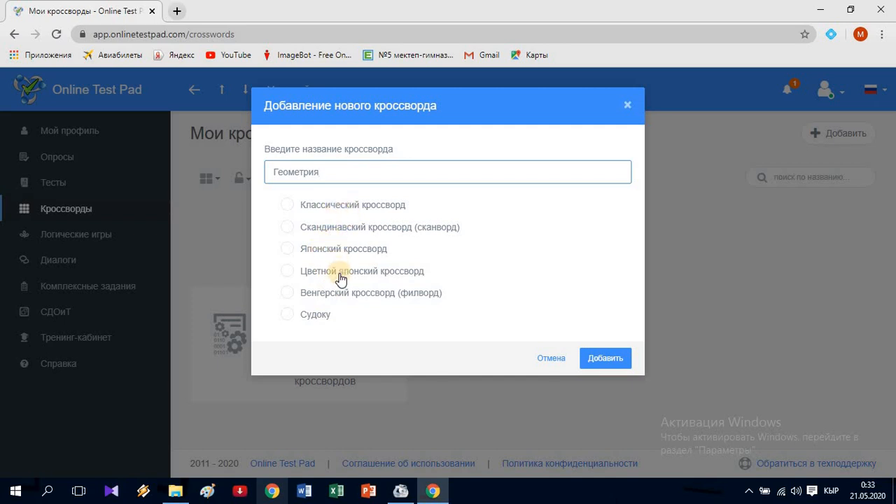
click(290, 209)
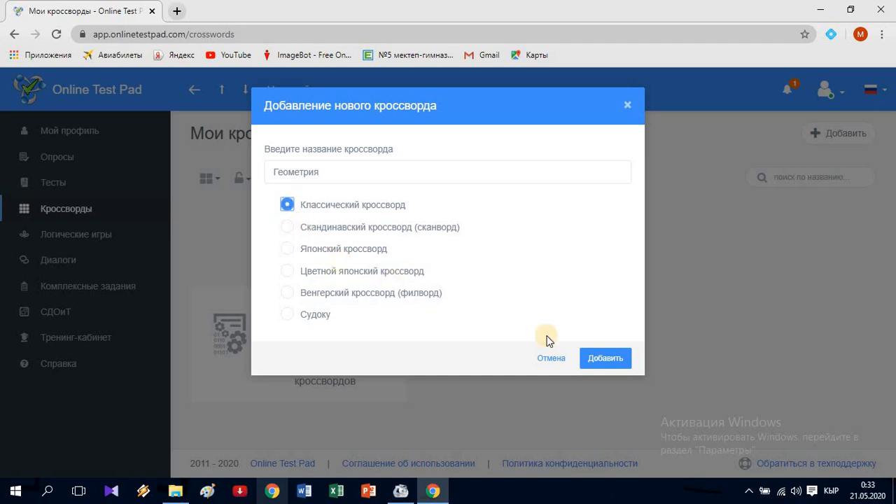
click(614, 363)
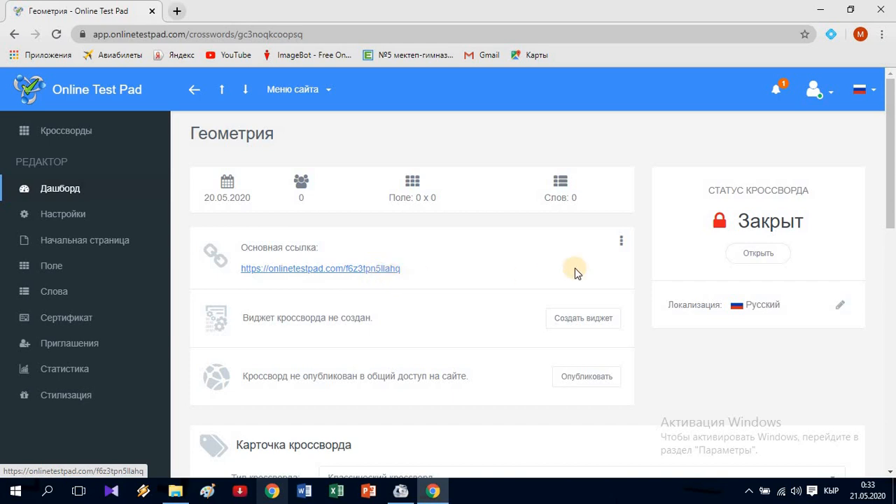
Step: Open the crossword for access and save its initial field size as 15 wide by 13 high
click(758, 255)
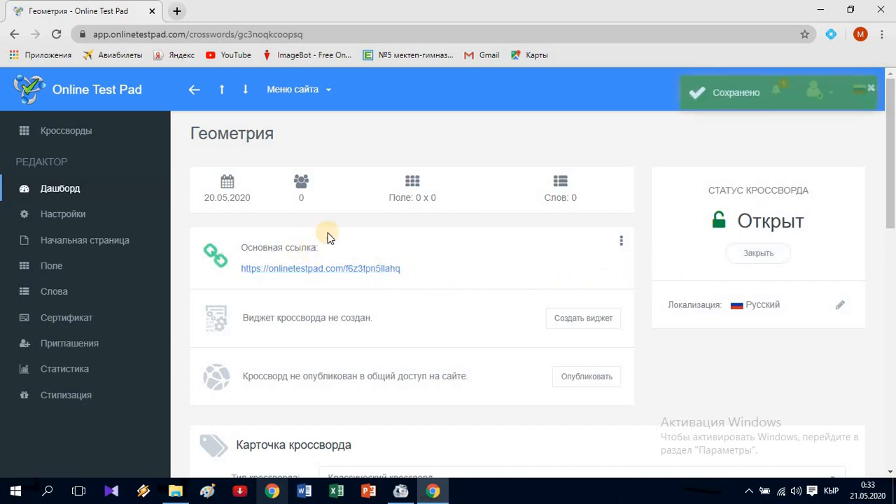
click(414, 197)
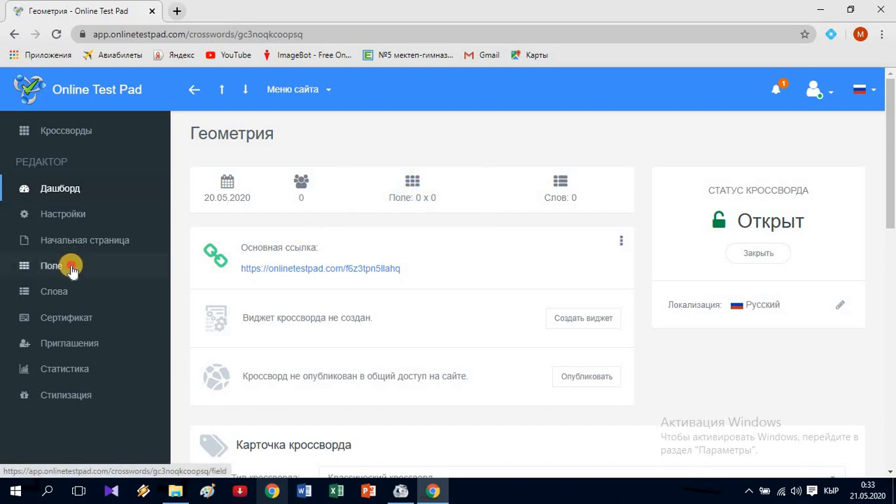
click(158, 276)
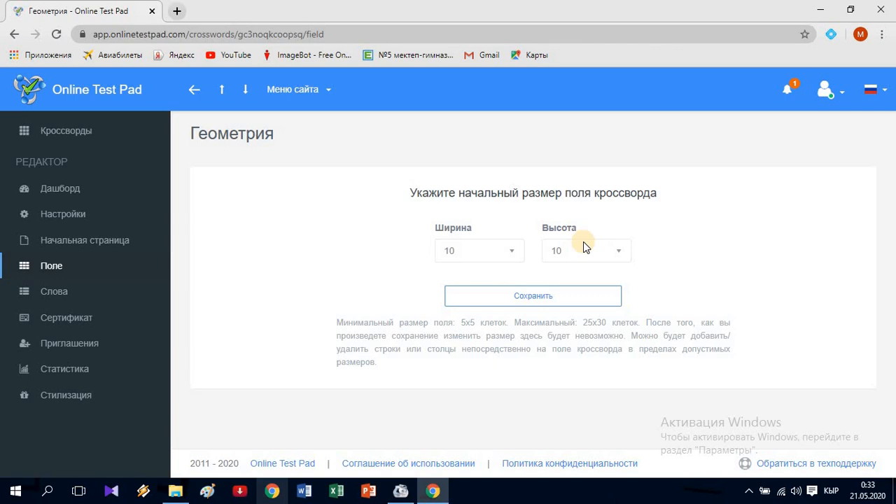
click(506, 254)
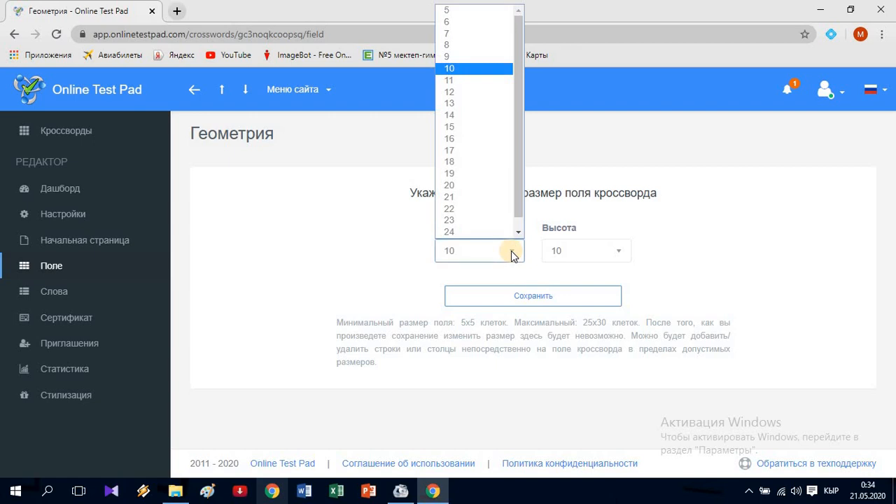
click(451, 127)
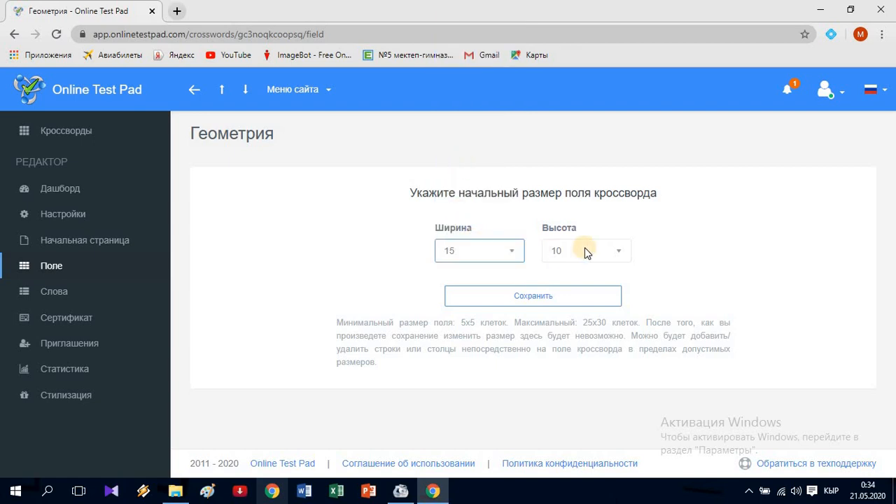
click(620, 251)
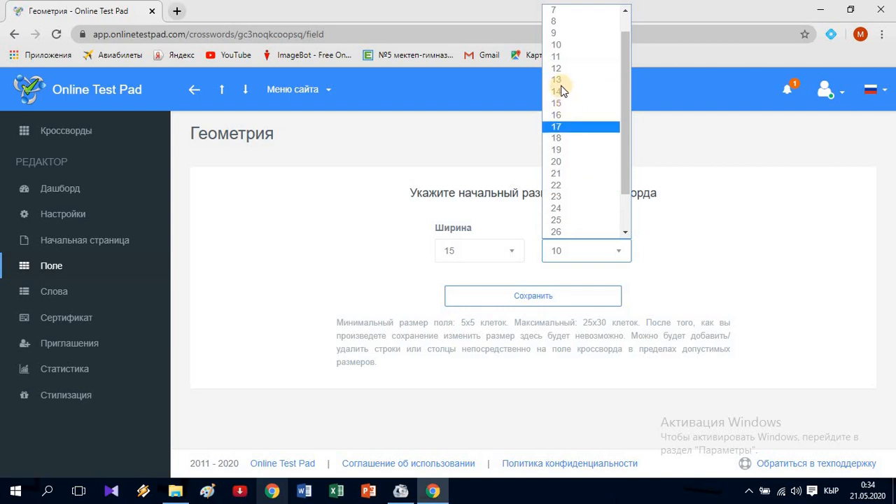
click(560, 81)
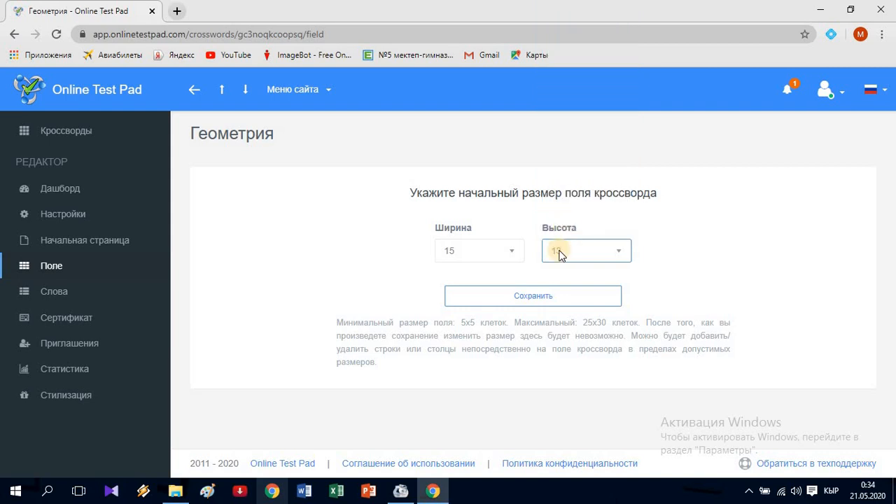
click(556, 296)
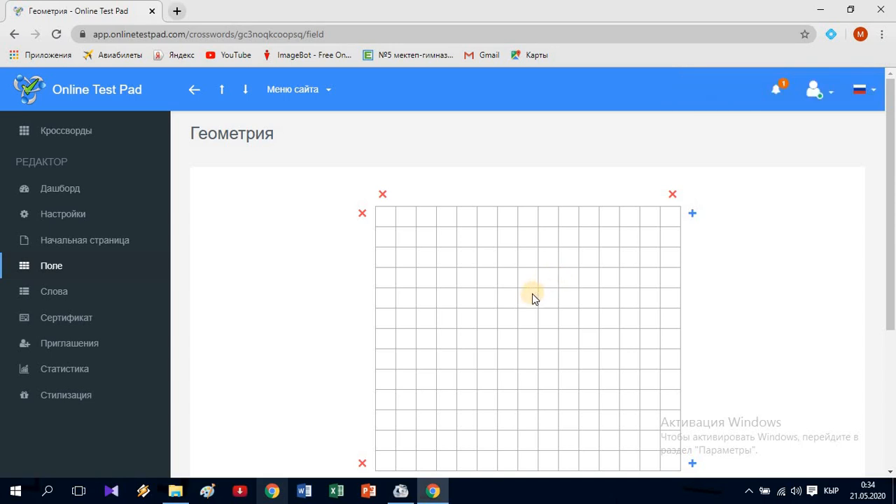
Step: Generate the crossword from the word list Теорема, квадрат, аксиома, цилиндр, планиметрия, стереометрия
scroll(532, 294, down, 2)
scroll(516, 321, down, 1)
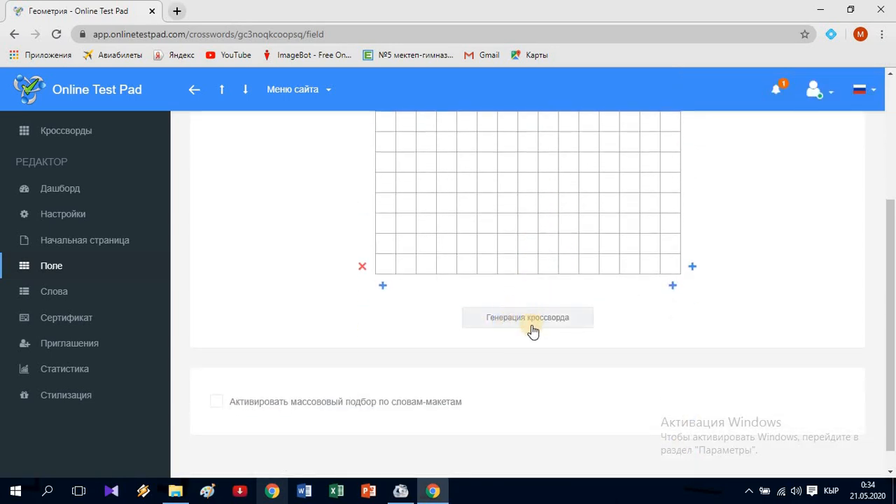
click(540, 322)
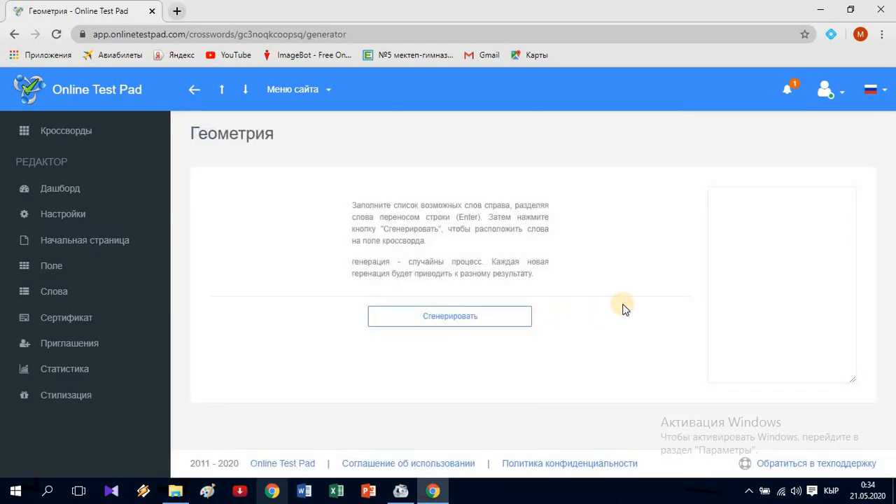
click(742, 211)
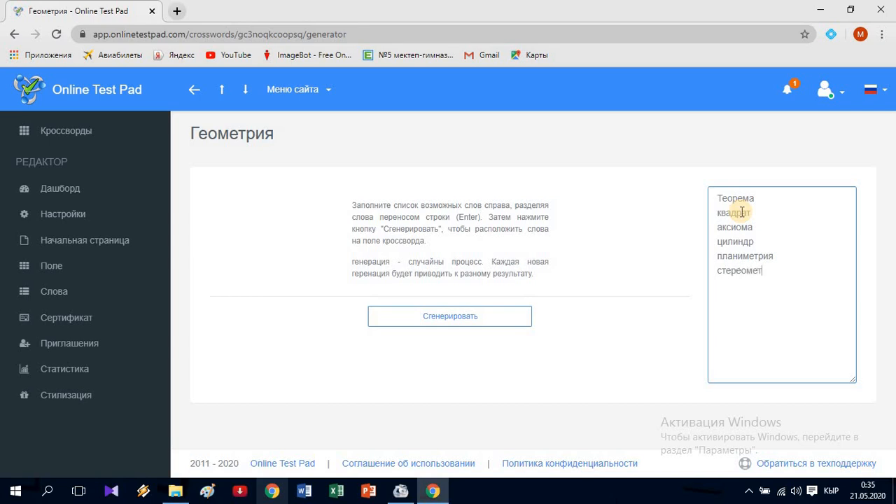
click(441, 325)
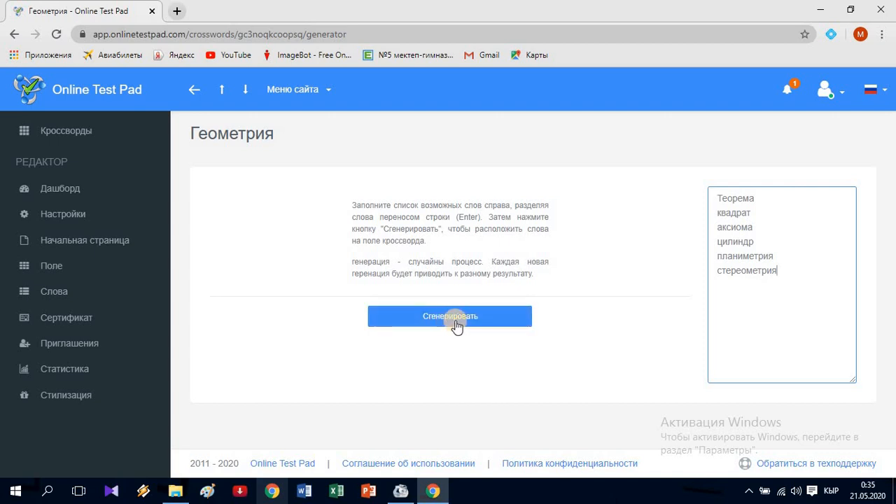
click(448, 316)
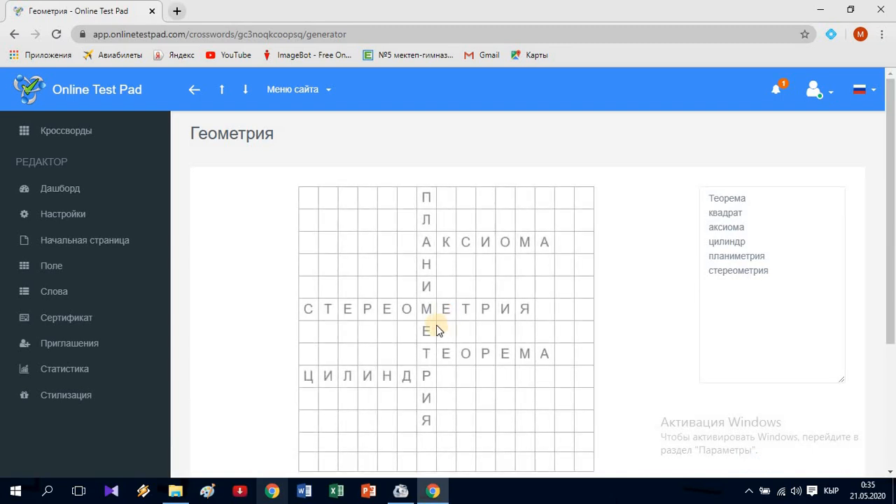
Step: Change the first word in the list to lowercase "теорема" and regenerate the crossword layout
scroll(436, 325, down, 2)
scroll(437, 325, up, 1)
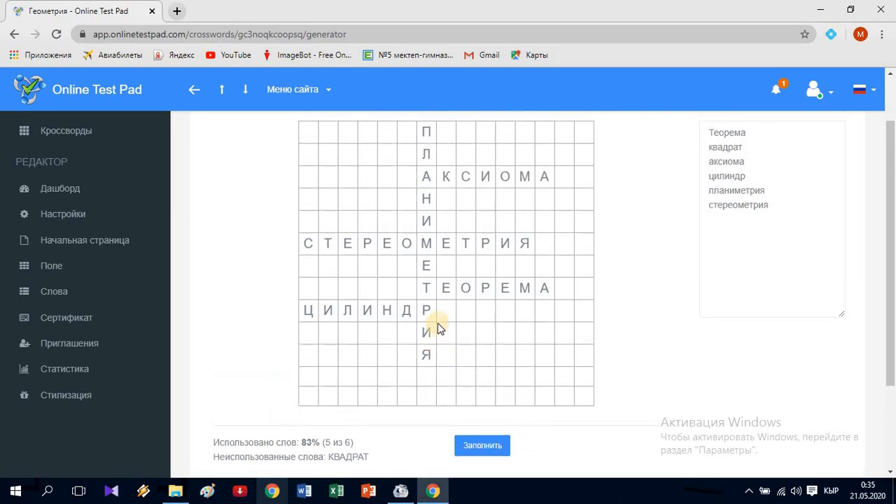
scroll(437, 329, down, 2)
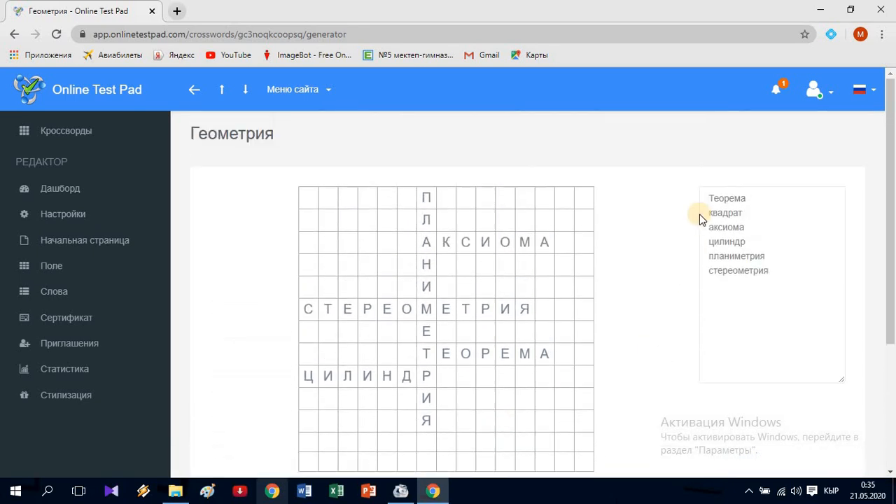
click(731, 209)
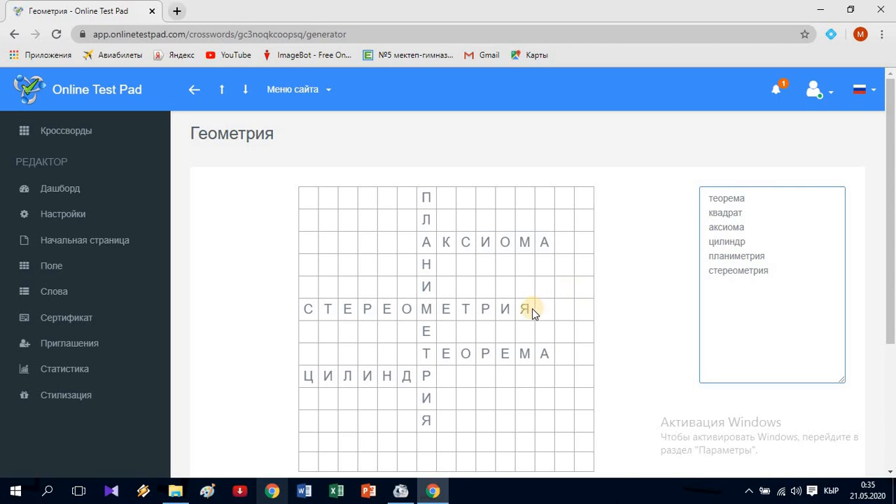
scroll(405, 351, down, 3)
click(440, 386)
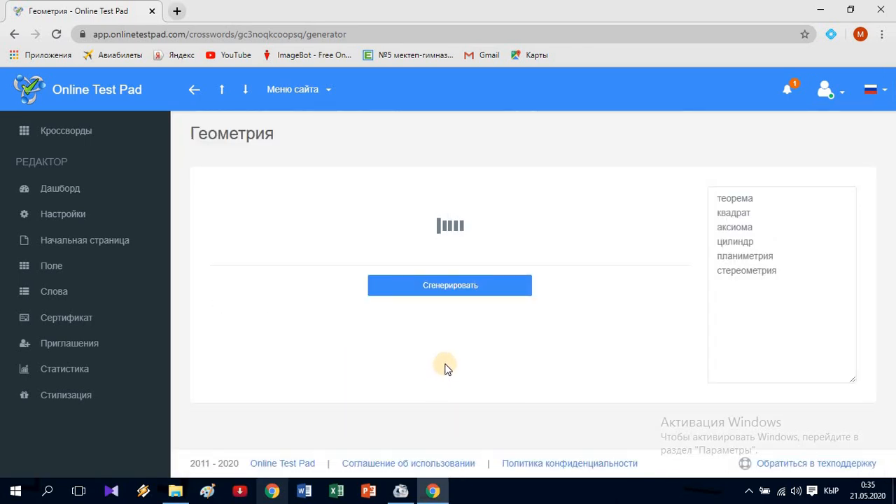
Step: Check the placement of the words, generate another random layout from the same list, and review its word usage
scroll(448, 358, down, 3)
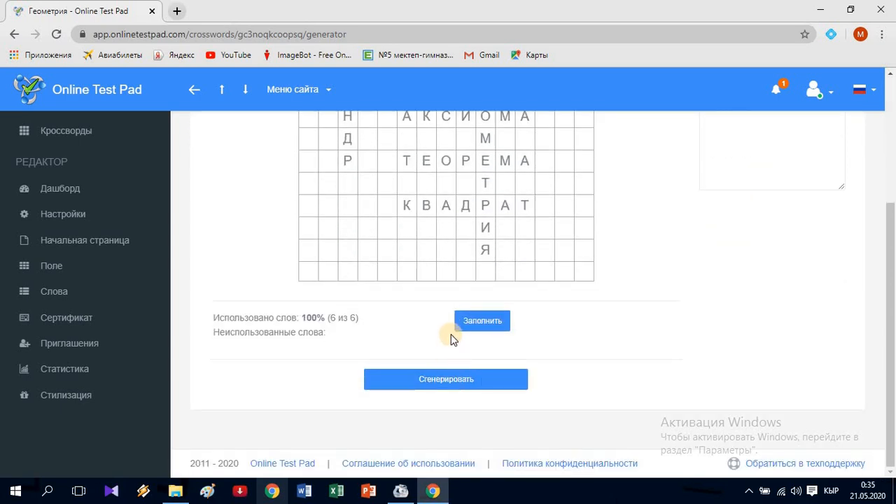
scroll(455, 343, up, 2)
scroll(460, 350, down, 2)
click(451, 379)
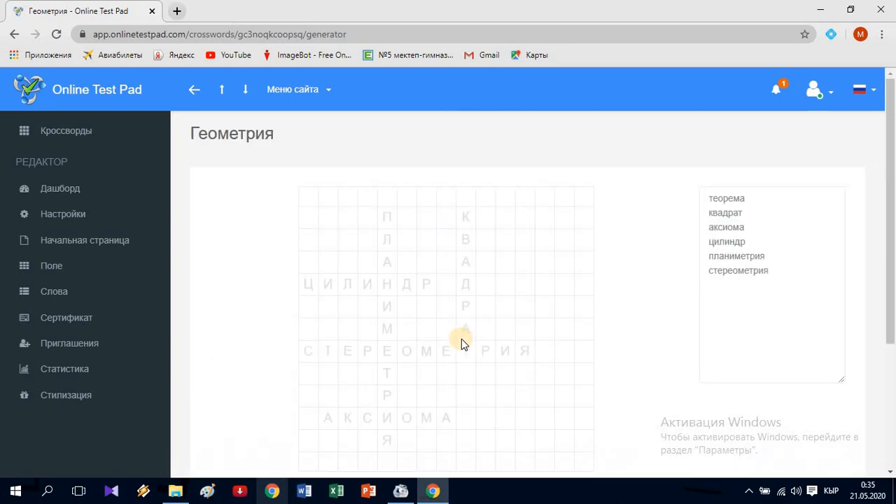
scroll(417, 267, down, 1)
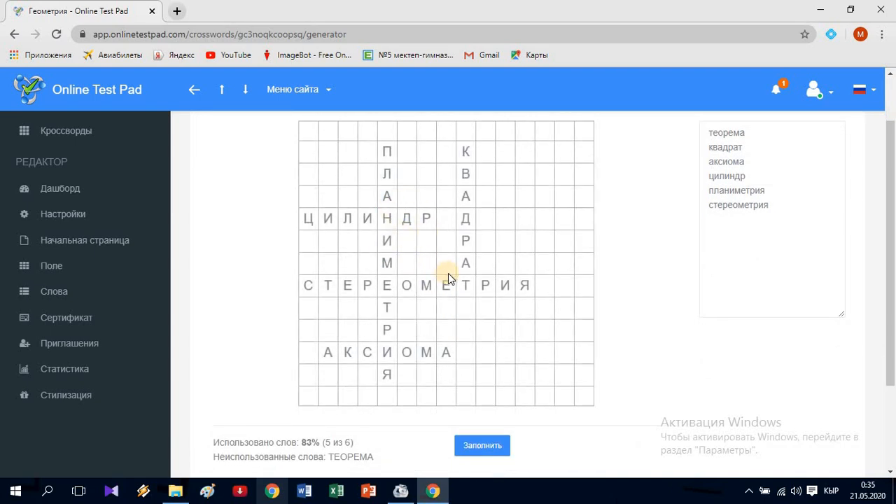
scroll(461, 308, down, 2)
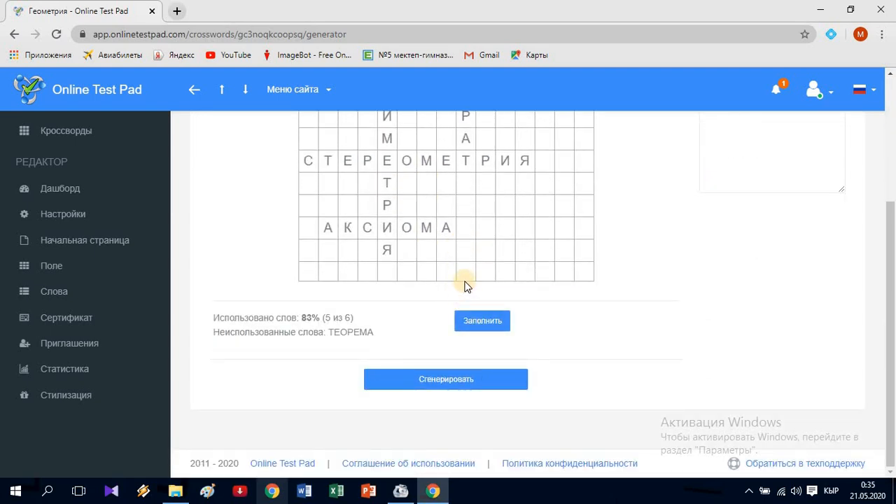
Step: Review the word placement and regenerate the crossword layout twice from the same word list, checking the unused words each time
scroll(467, 286, up, 2)
scroll(434, 394, down, 2)
scroll(437, 327, up, 2)
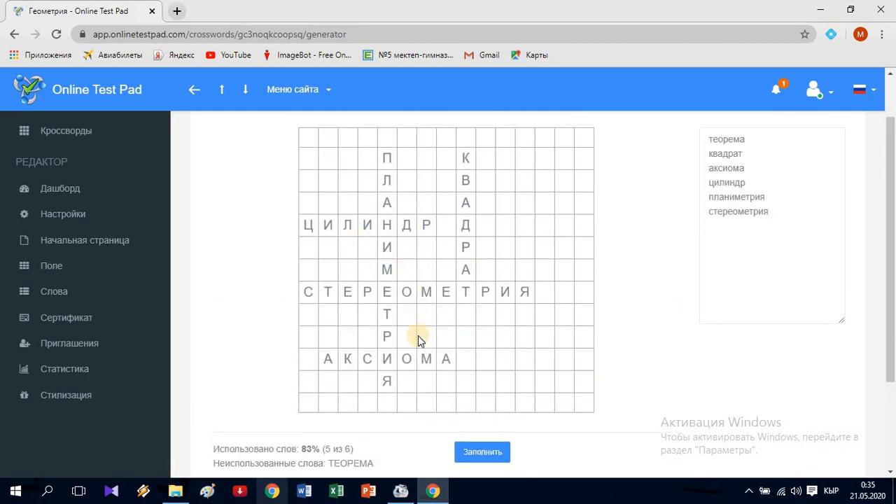
scroll(419, 336, down, 2)
click(446, 379)
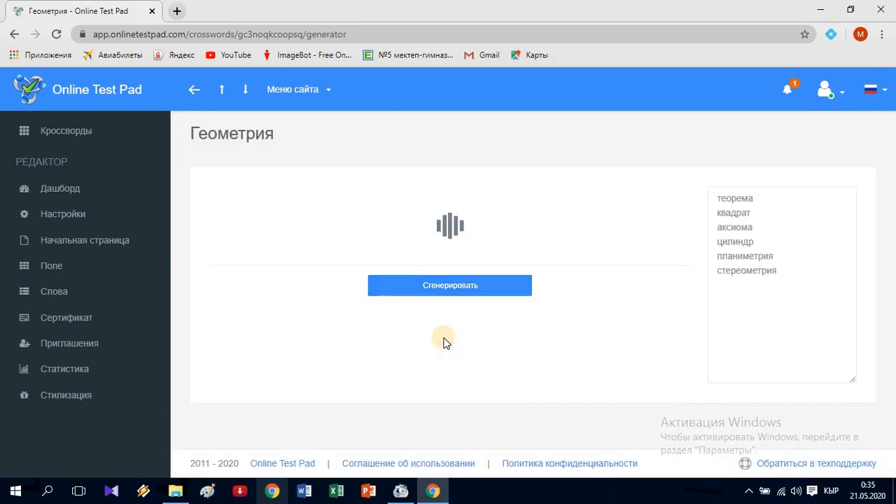
scroll(421, 231, down, 1)
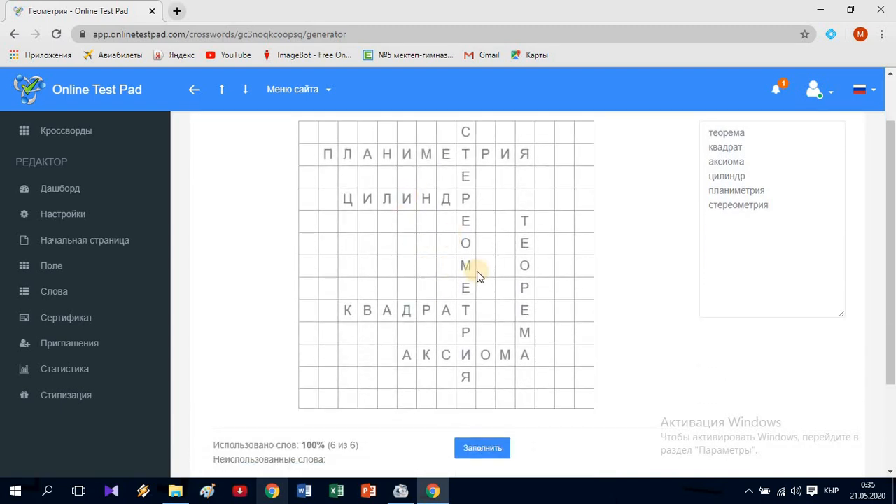
scroll(456, 392, down, 2)
click(455, 386)
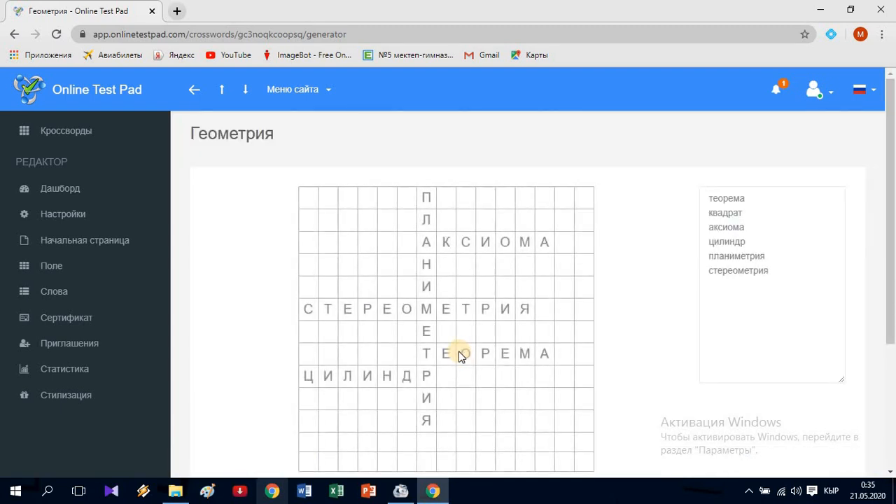
Step: Generate another layout from the same words, and fill the crossword with that word arrangement
scroll(460, 353, down, 1)
scroll(443, 413, down, 1)
scroll(441, 406, down, 2)
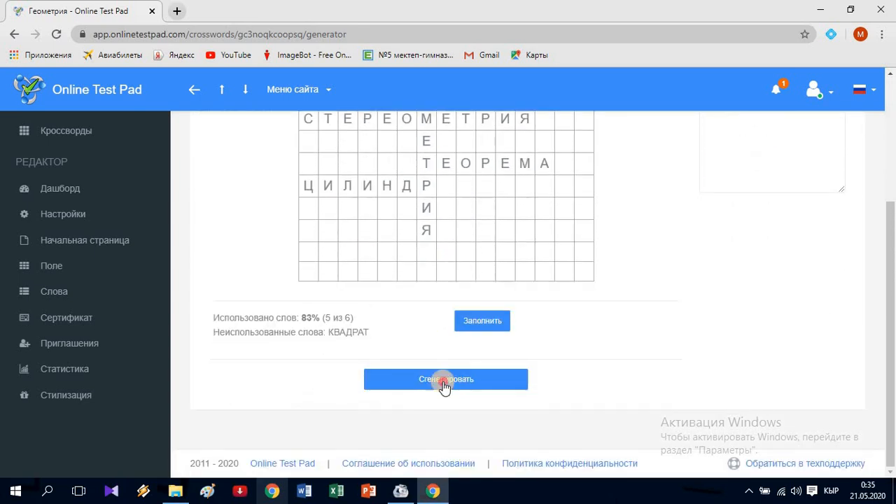
click(441, 384)
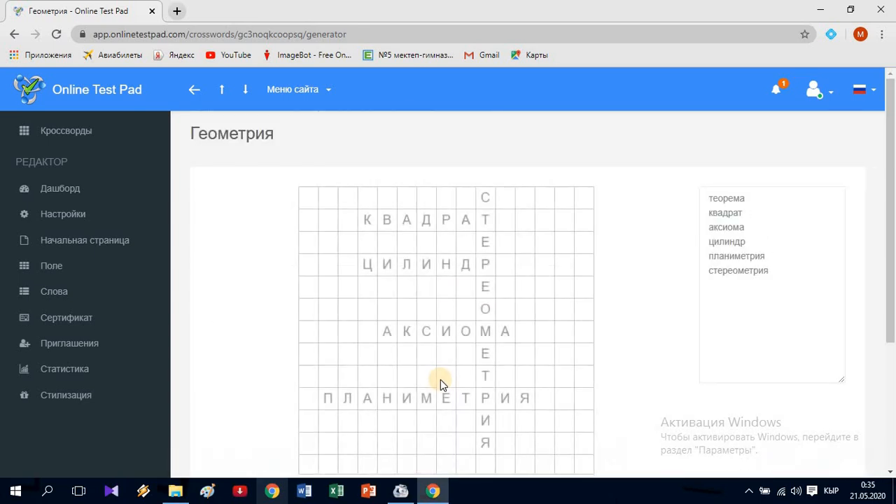
scroll(440, 380, down, 1)
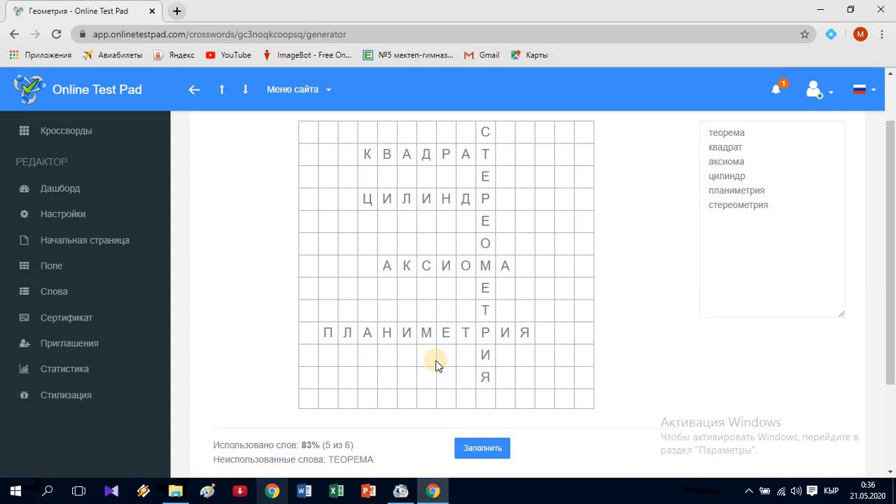
scroll(450, 363, down, 2)
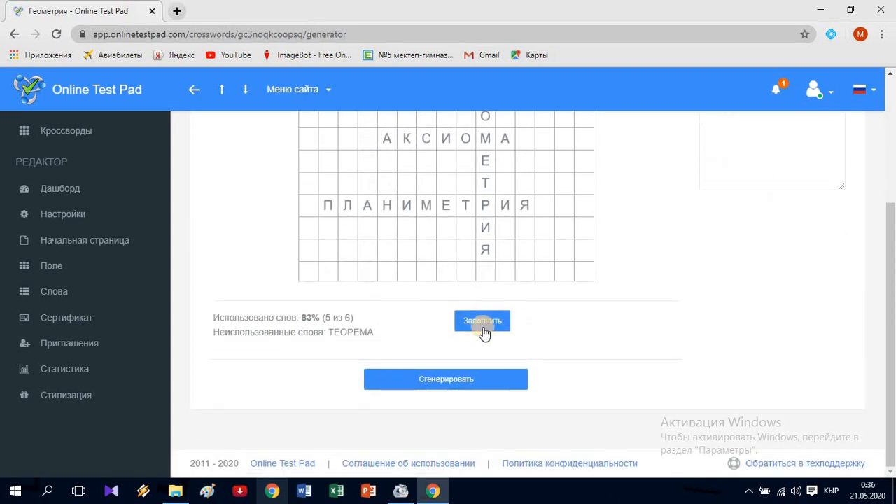
click(486, 326)
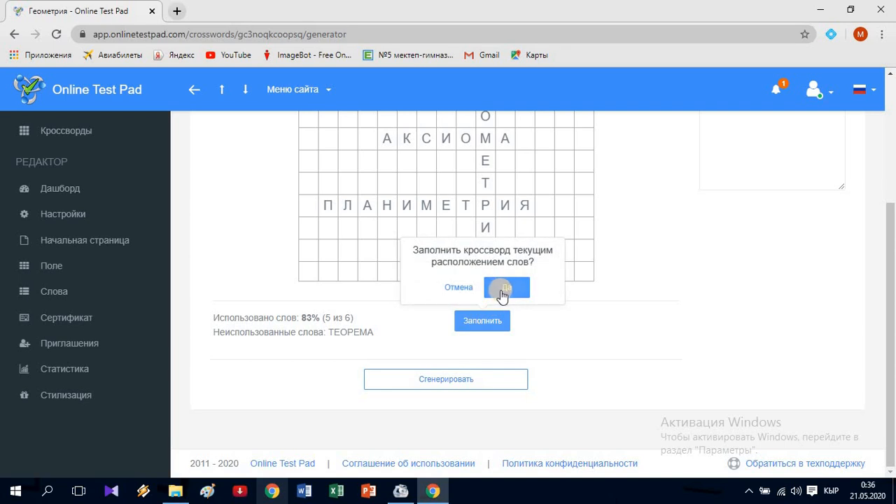
click(502, 291)
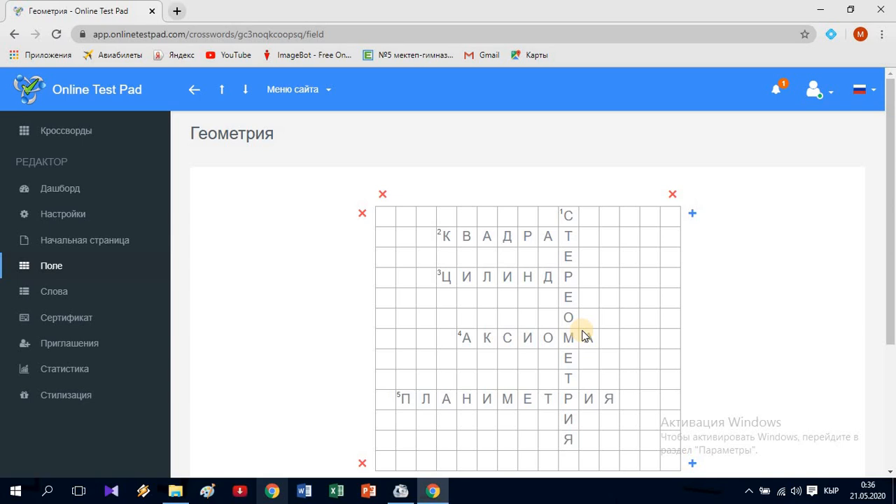
Step: Delete the empty leftmost column and the empty bottom row of the crossword grid
scroll(420, 226, down, 1)
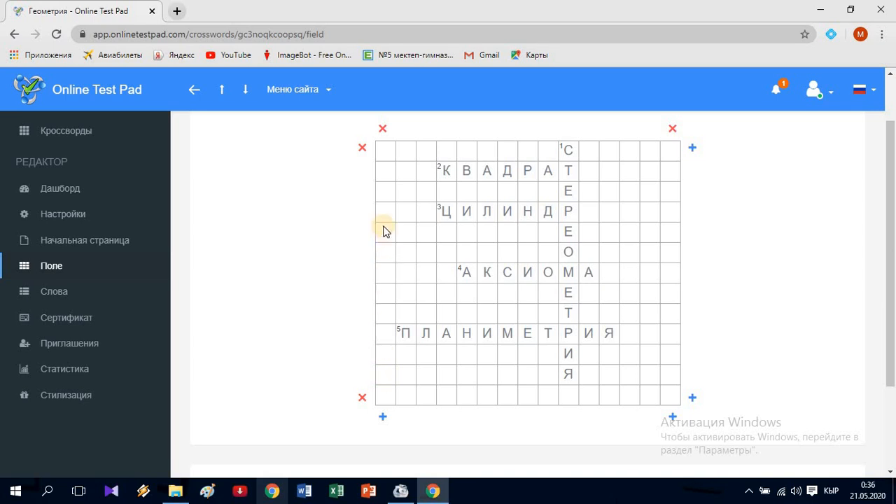
click(382, 130)
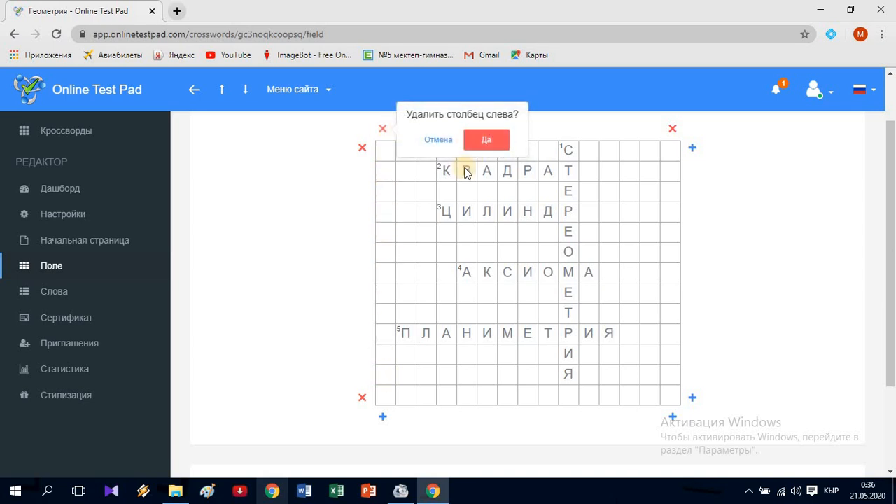
click(484, 142)
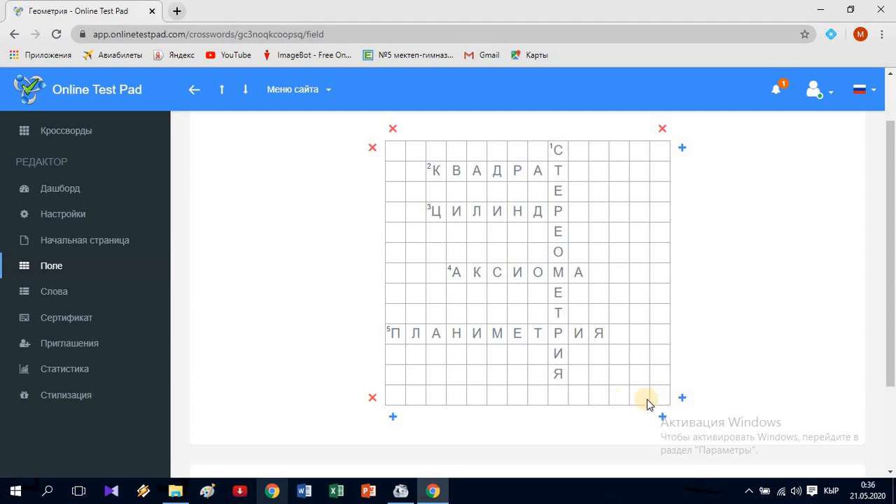
click(375, 399)
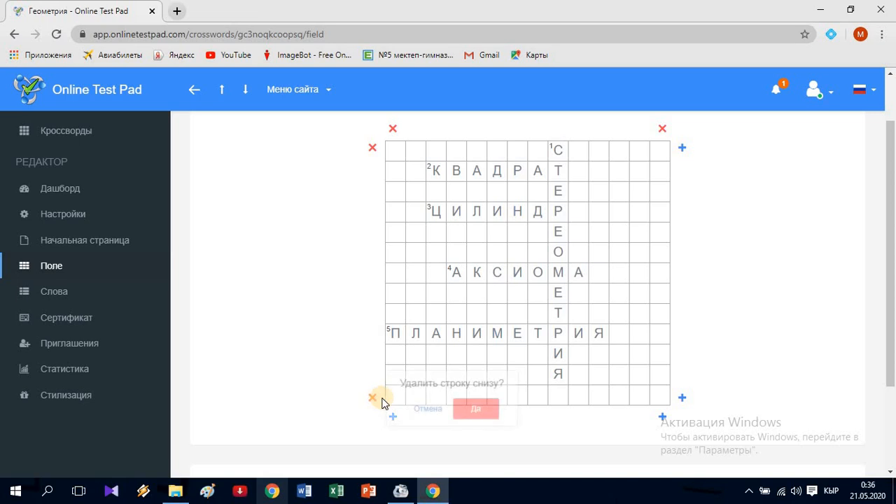
click(477, 410)
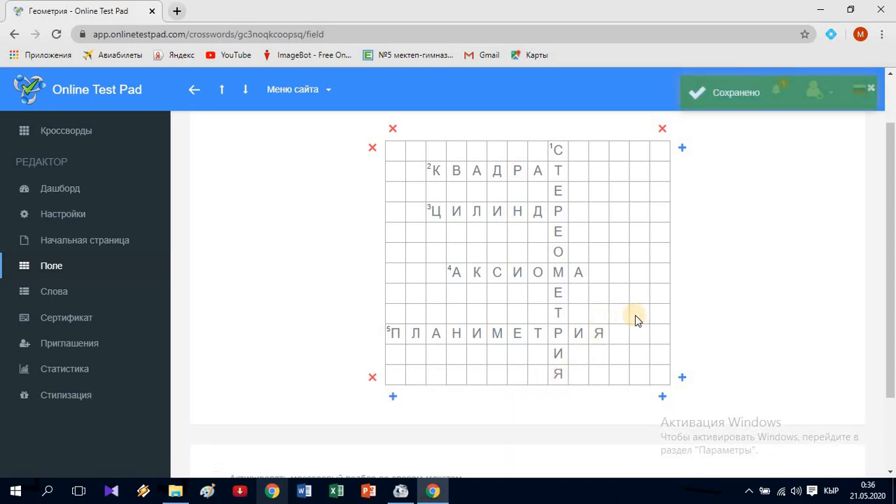
Step: Delete the three empty columns at the right edge of the crossword grid
click(663, 130)
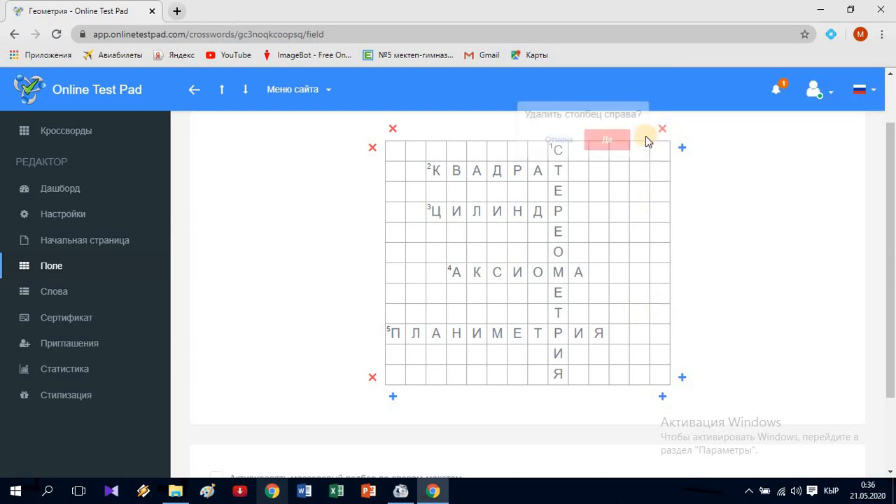
click(625, 145)
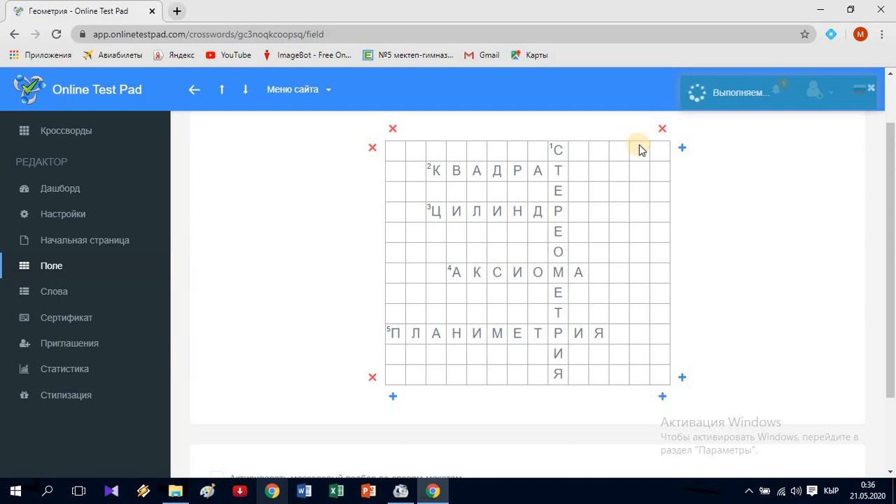
click(652, 131)
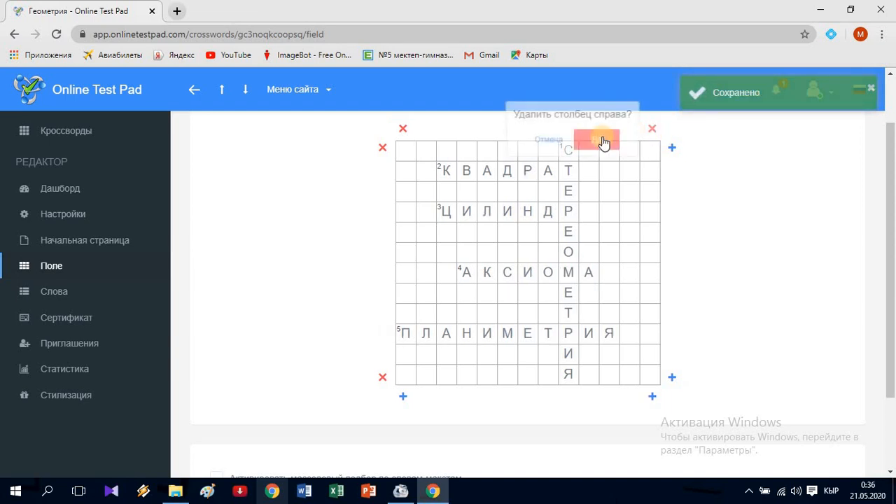
click(604, 139)
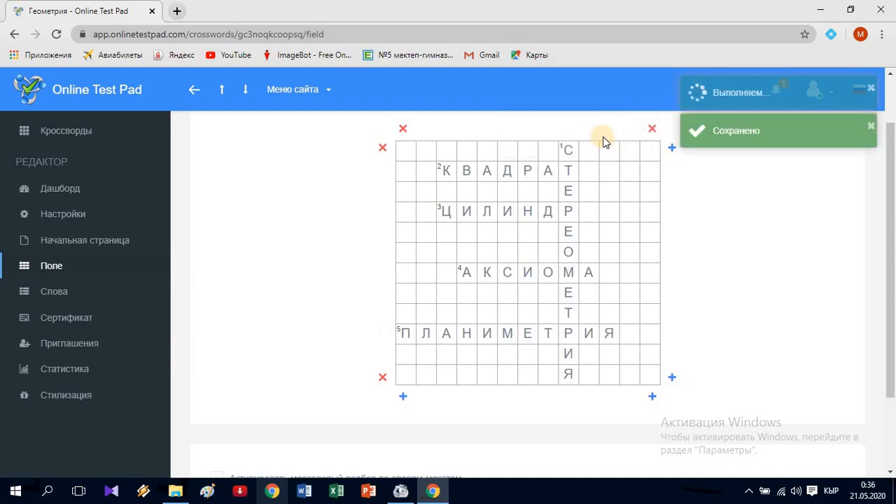
click(641, 130)
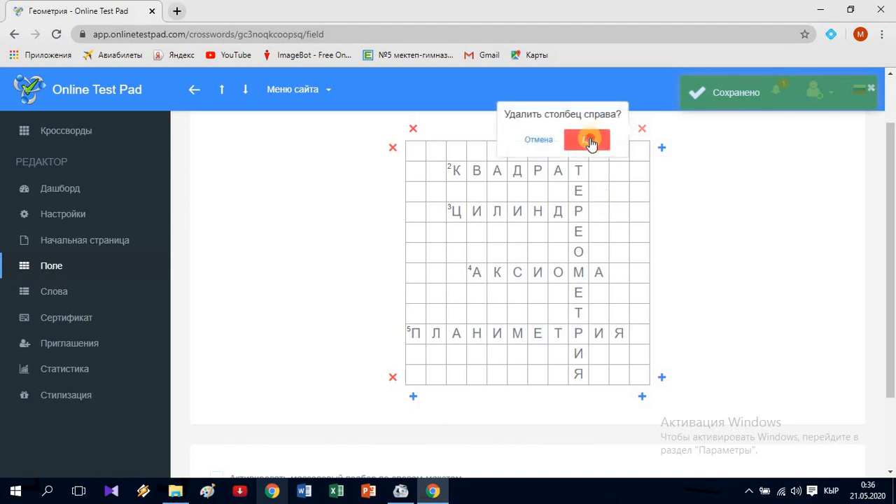
click(590, 140)
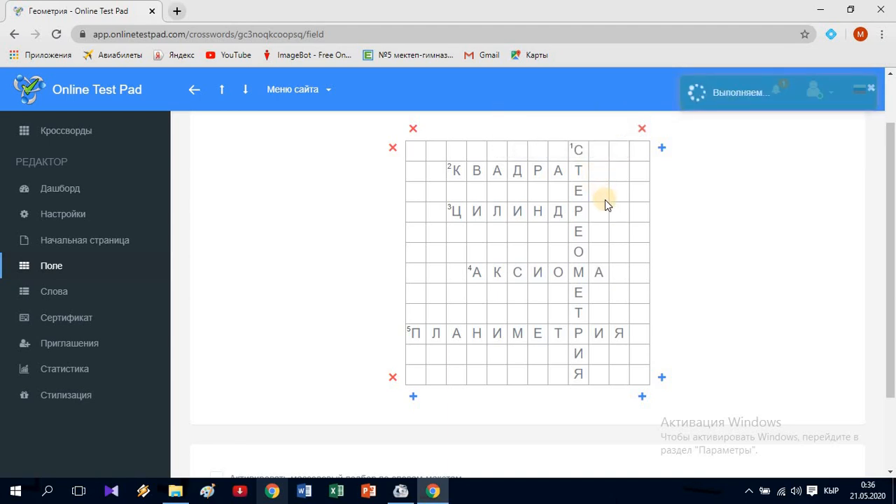
Step: Add an extra column at the grid's right edge and delete it again
click(633, 398)
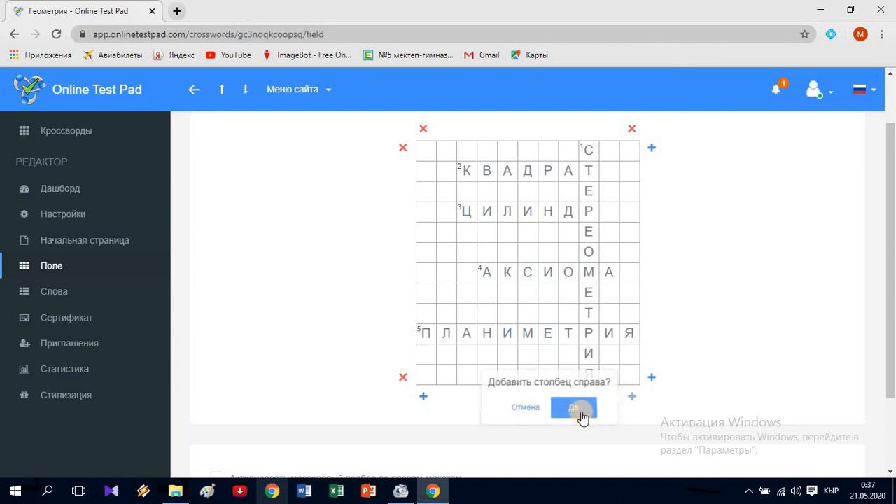
click(578, 410)
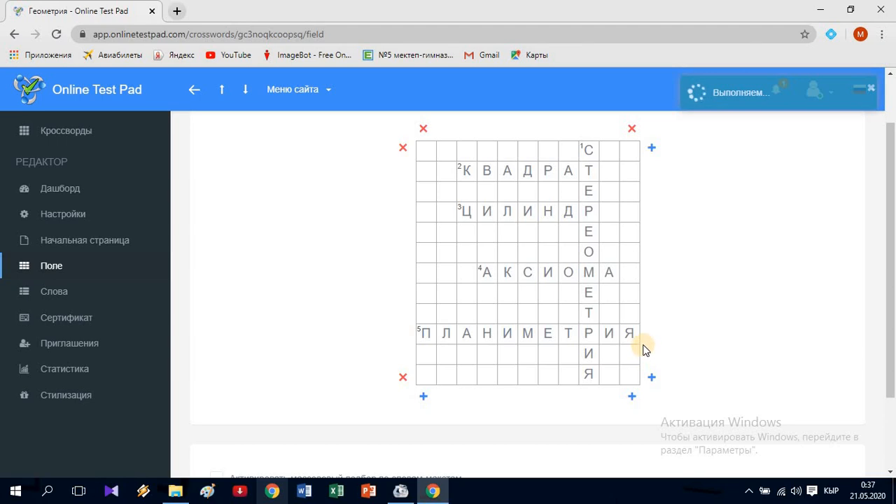
click(642, 130)
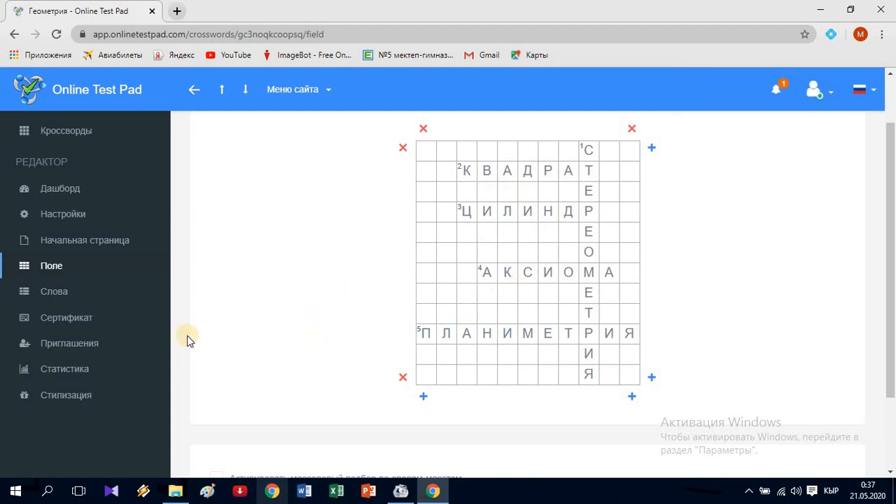
Step: Open the crossword's word list and save the clue "Бардык жагы барабар фигура." for КВАДРАТ
click(56, 293)
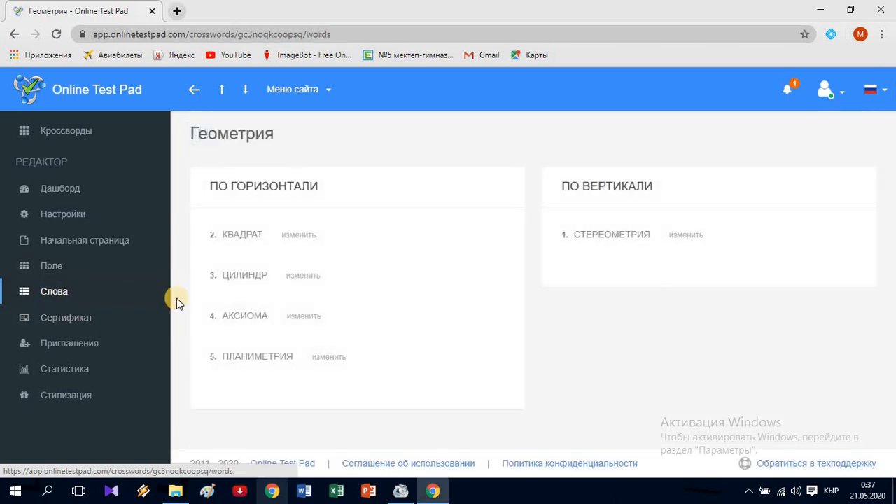
click(294, 235)
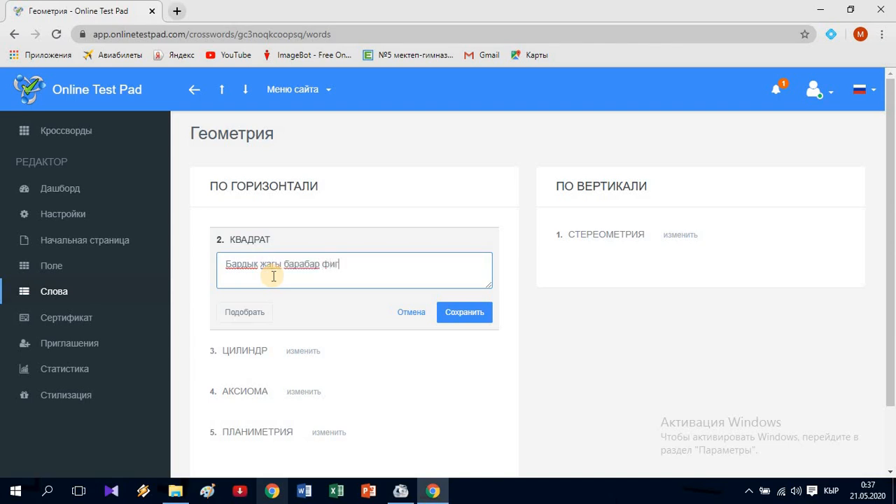
click(466, 319)
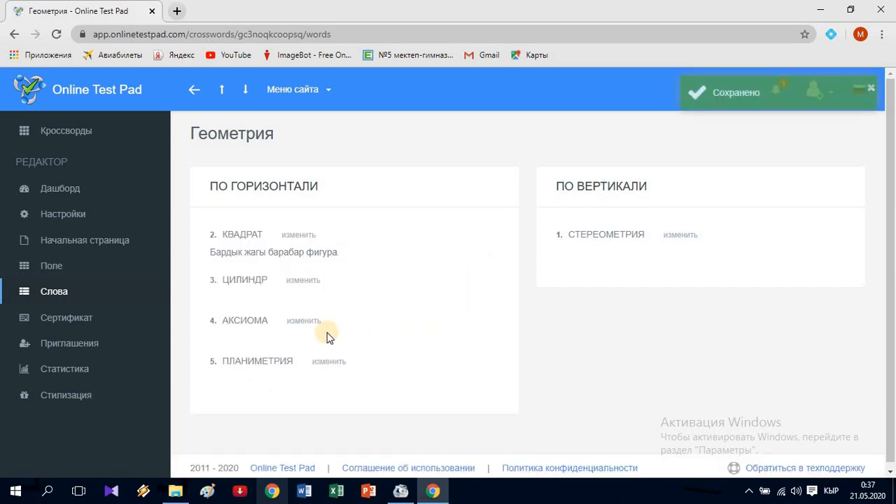
Step: Save the clue "Тик бурчтукту бир жагынын айланасында айландыруудан пайда болгон тело." for ЦИЛИНДР
click(300, 283)
click(294, 311)
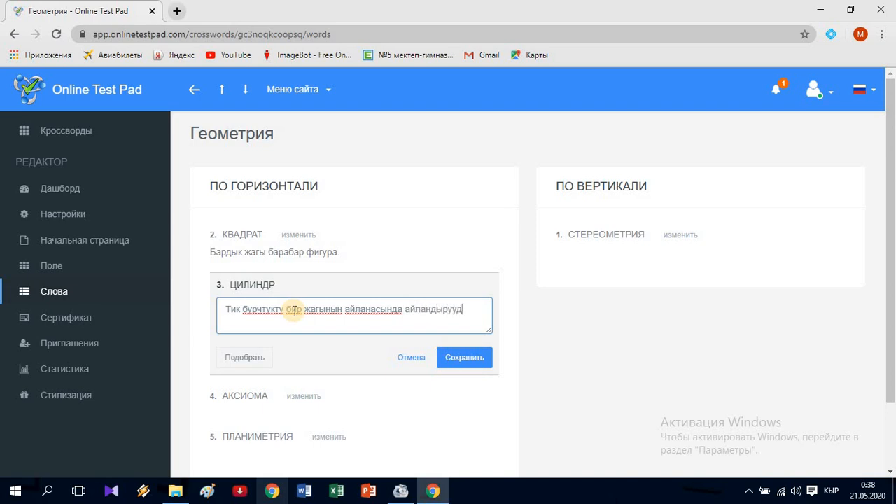
text(пайда болгон тело)
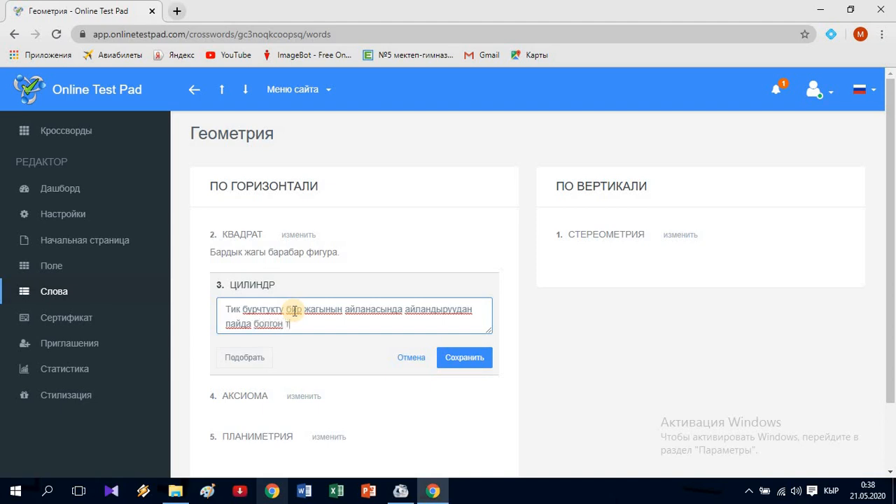
click(466, 359)
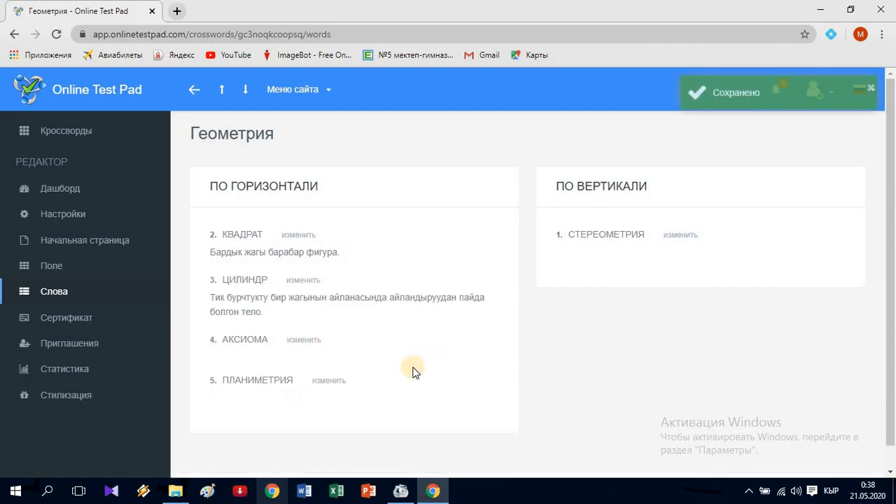
Step: Save the clue "Далилдөөнү талап кылбаган сүйлөм." for АКСИОМА
click(308, 341)
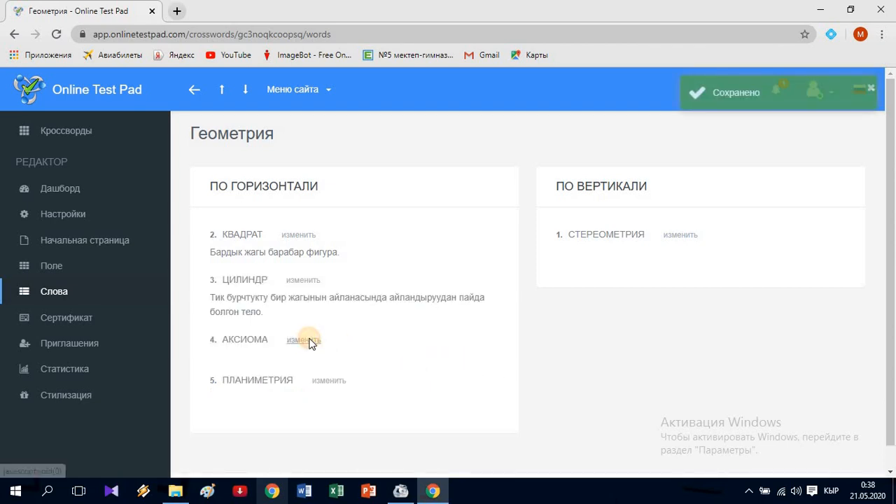
click(255, 377)
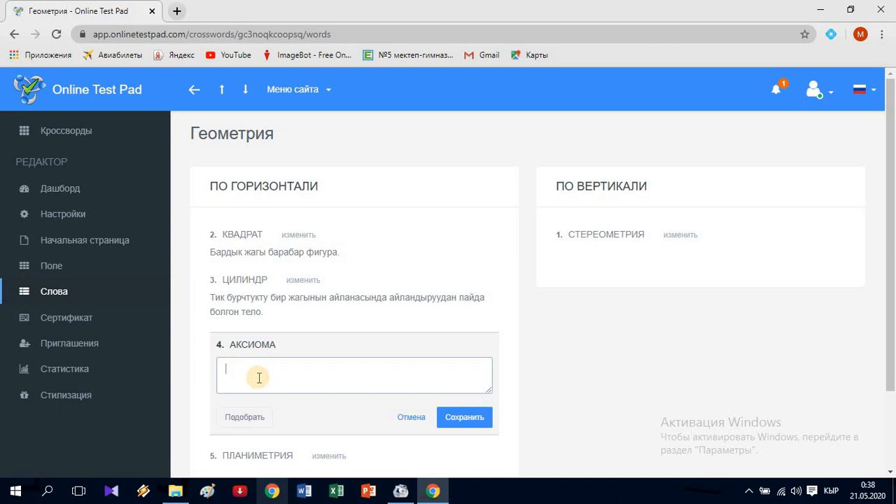
text(Далилдө)
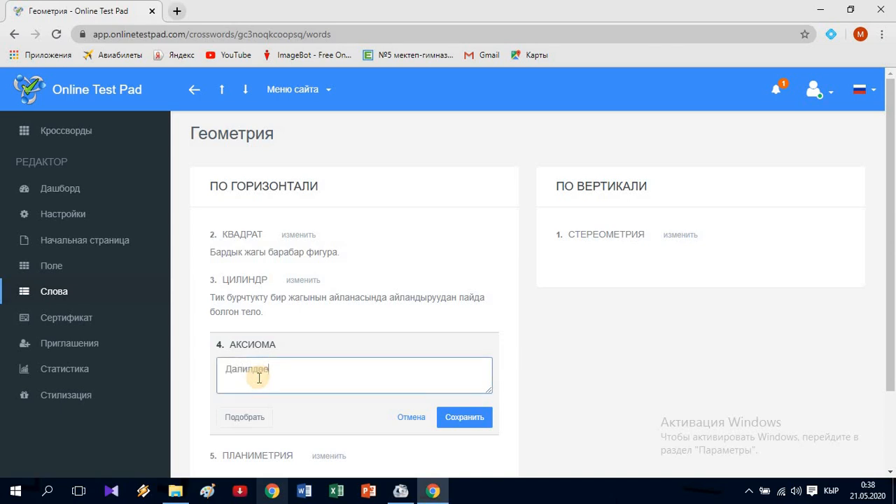
text(өнү талап кылб)
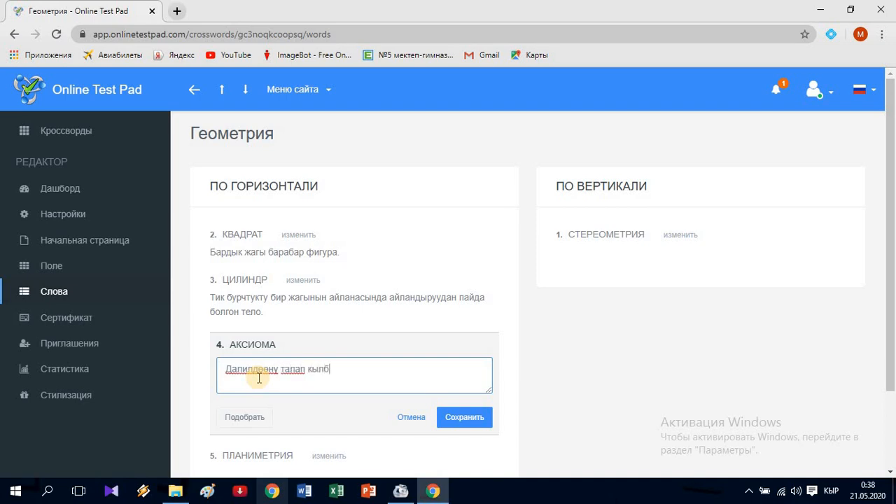
text(аган сүйлөм)
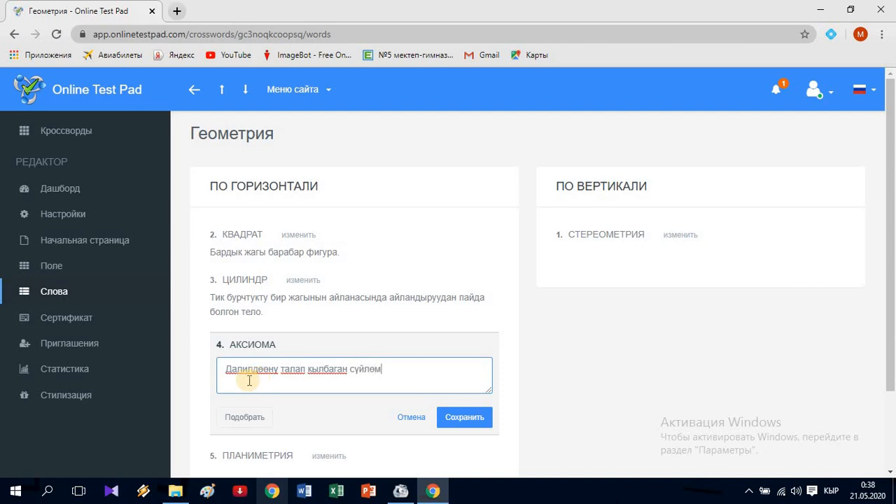
click(447, 419)
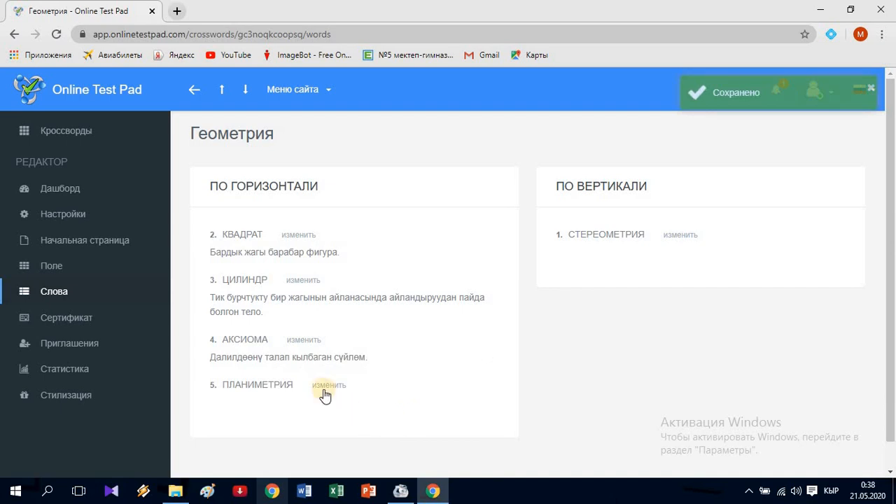
Step: Save the clue "Тегиздиктеги фигуралардын касиеттерин үйрөтүүчү геометриянын бөлүгү." for ПЛАНИМЕТРИЯ
click(326, 385)
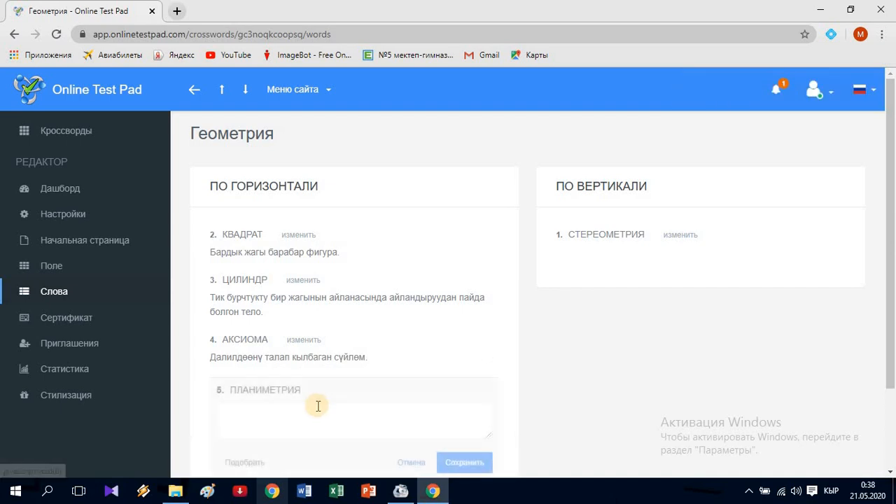
click(316, 415)
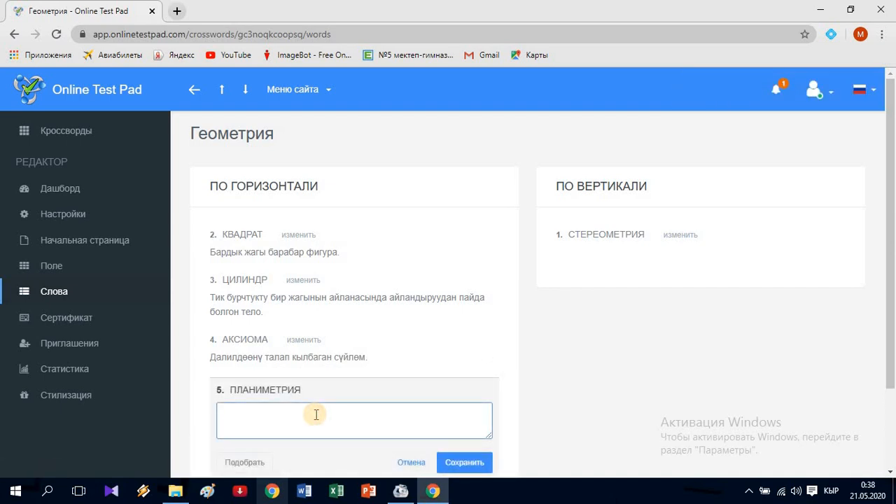
text(Тегиздиктеги фигура)
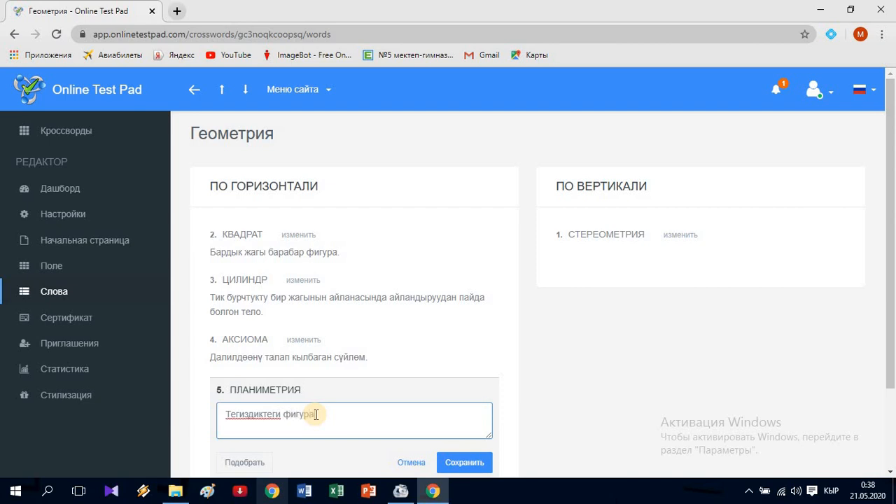
text(лардын касиетте)
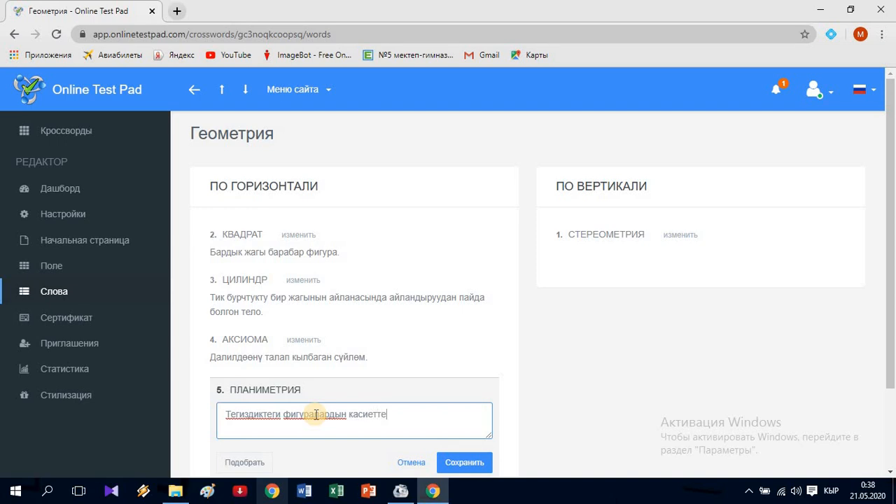
text(рин)
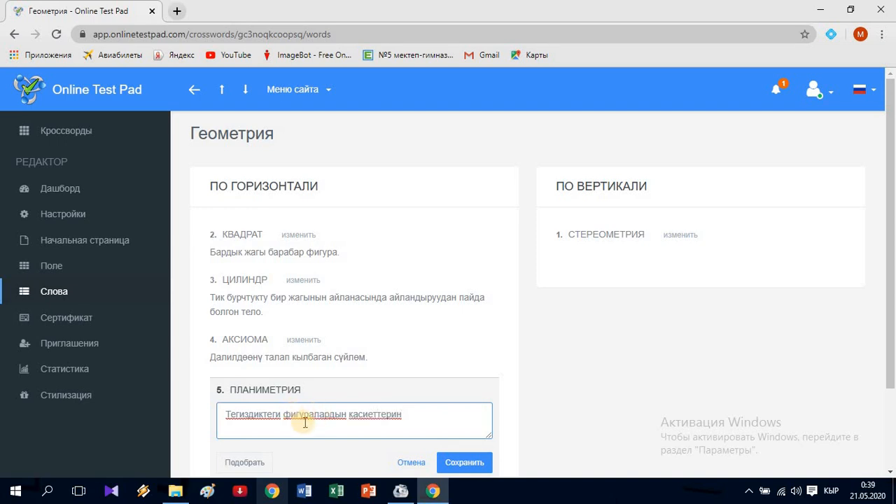
click(226, 411)
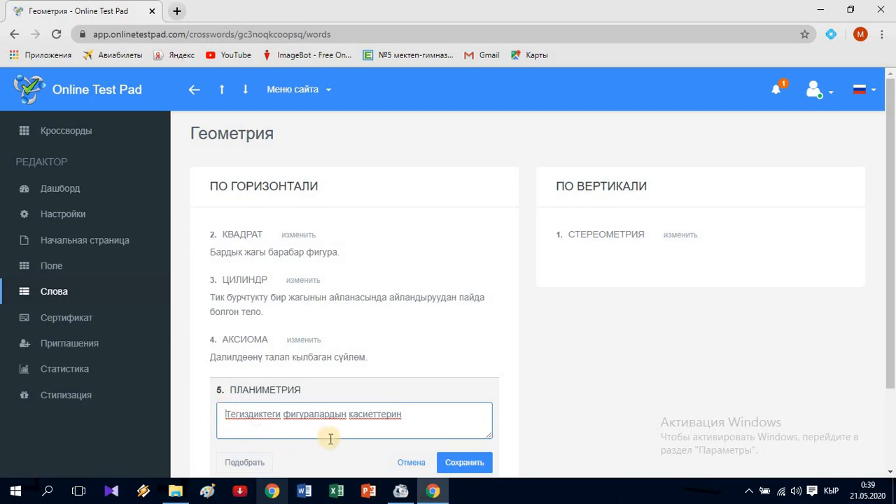
click(426, 421)
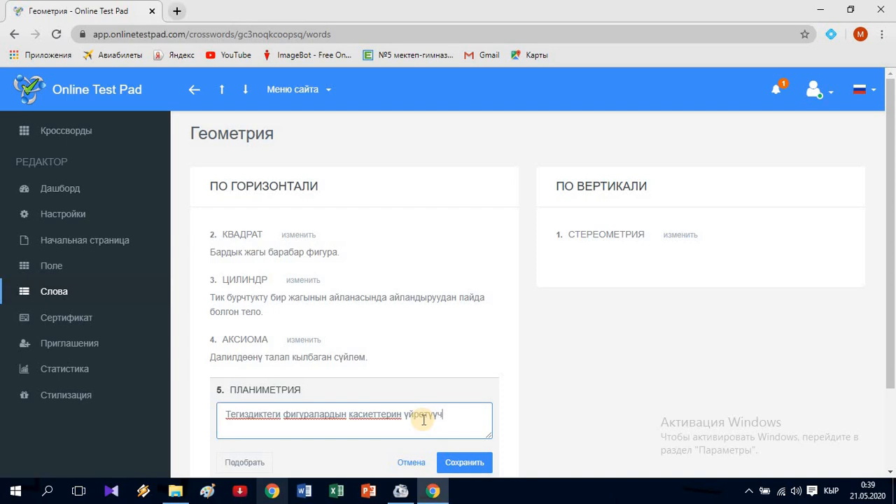
text(үйрөтүүчү геометриянын )
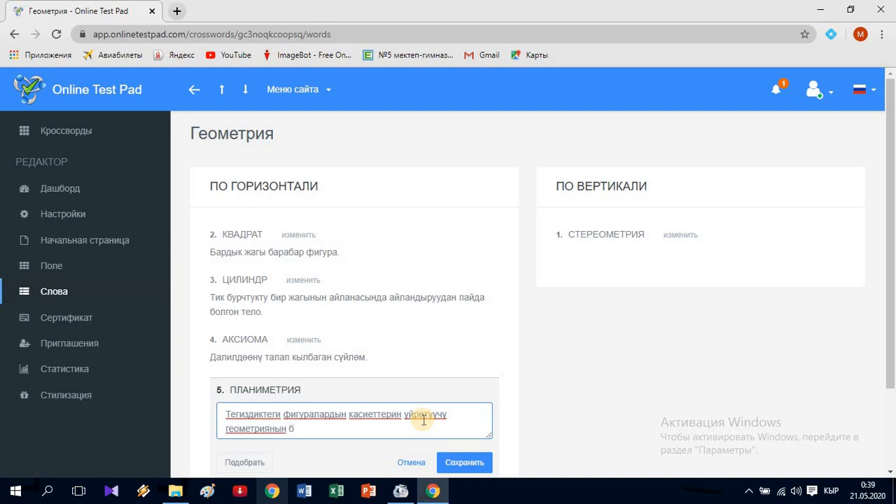
text(бөлүгү)
click(474, 464)
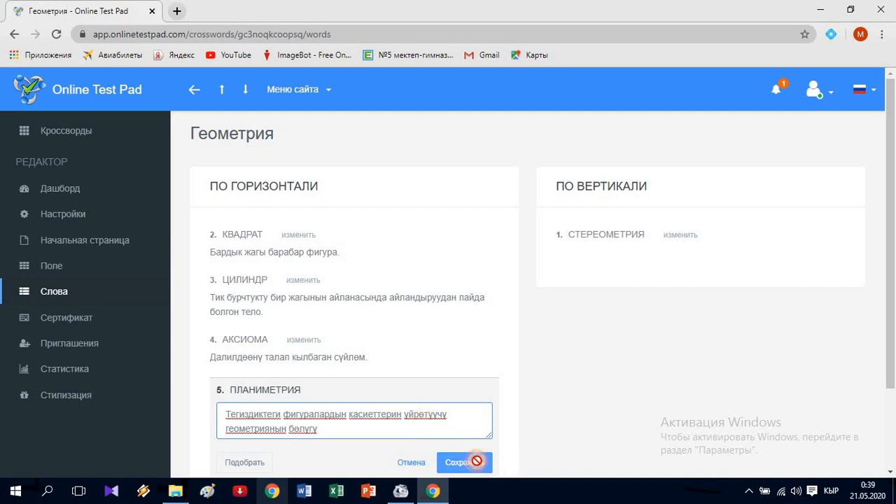
Step: Save the clue "Мейкиндиктеги фигуралардын касиеттерин окутуп үйрөтүүчү геометриянын бөлүгү." for the vertical word СТЕРЕОМЕТРИЯ
click(680, 236)
click(626, 272)
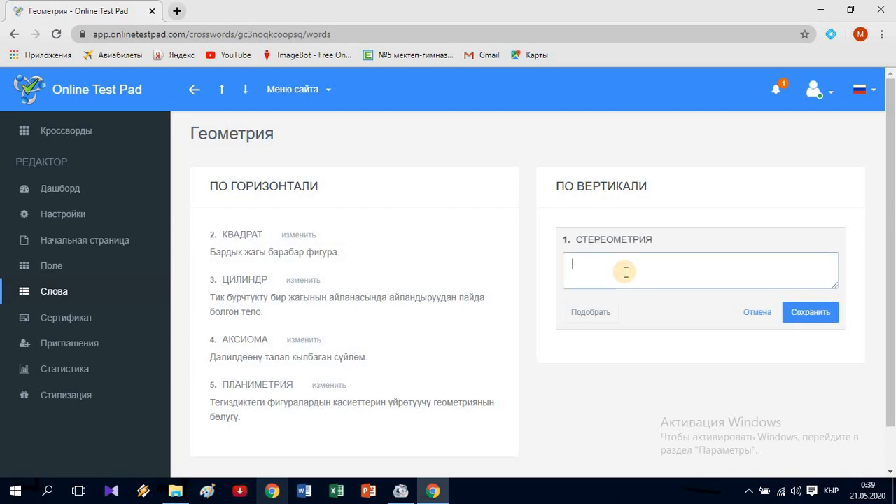
text(Мейкин)
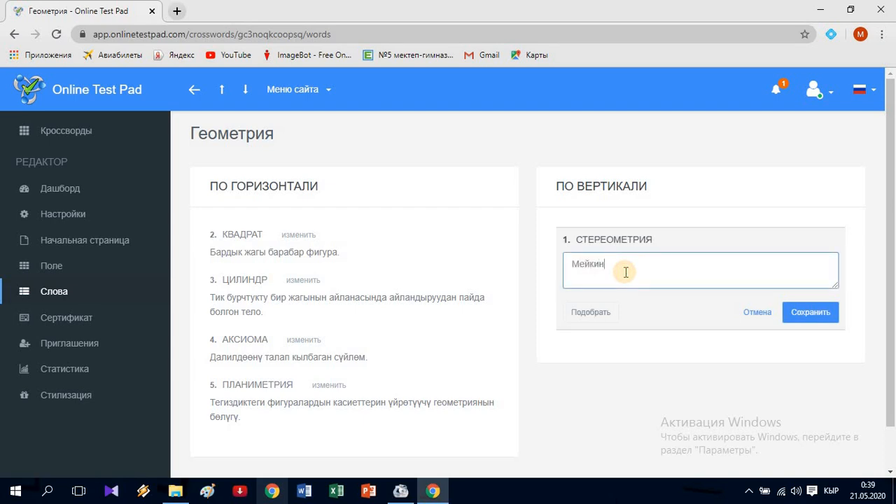
text(диктеги фиг)
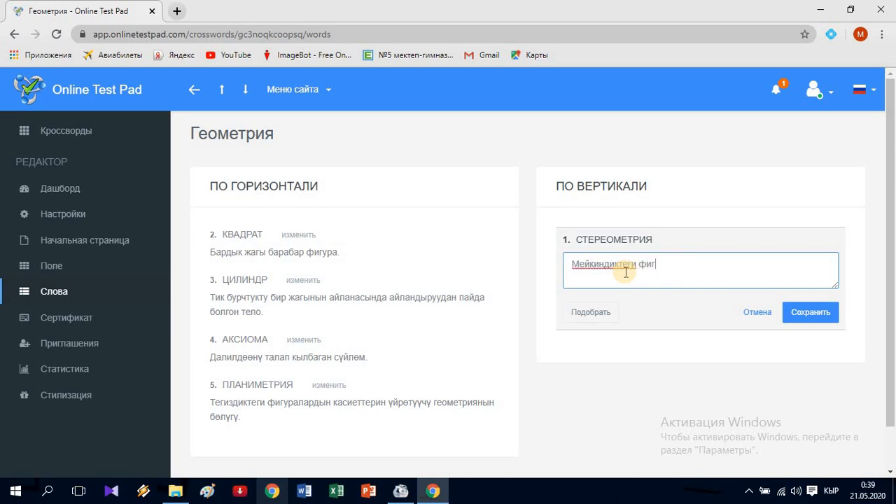
text(уралардын касиеттерин)
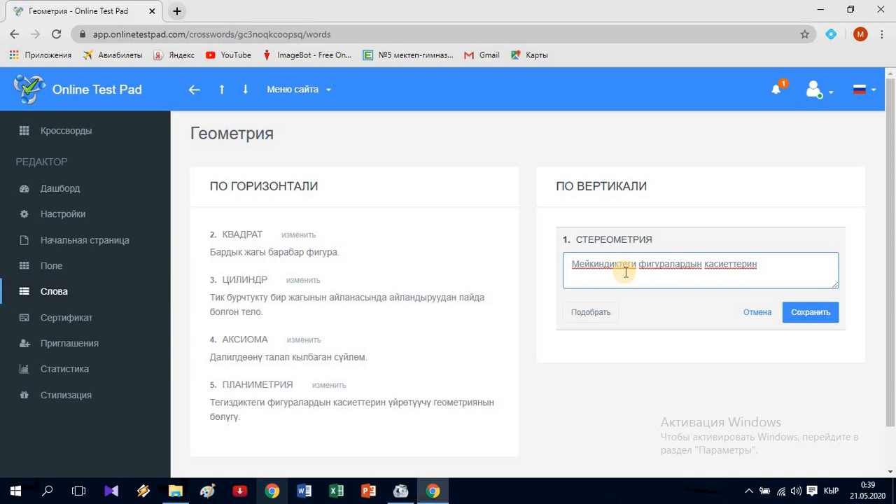
text(ү)
text(кутуп)
key(BackSpace)
text(үйрөтүүчү)
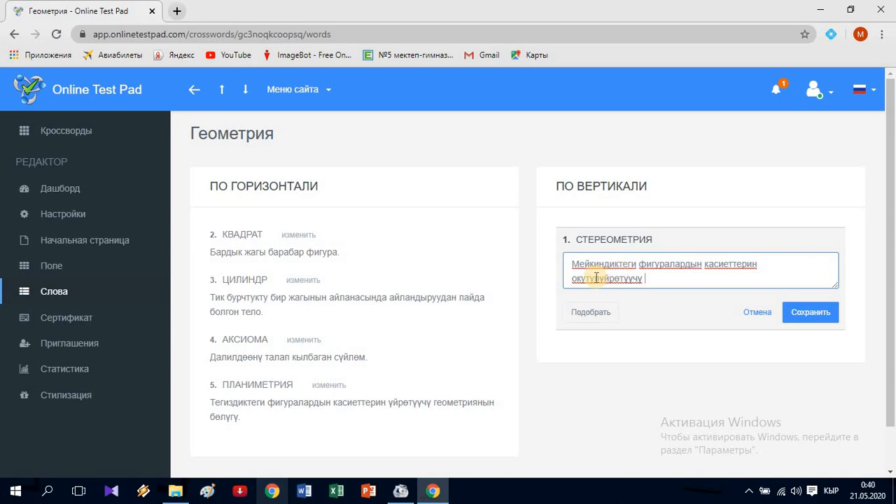
click(598, 278)
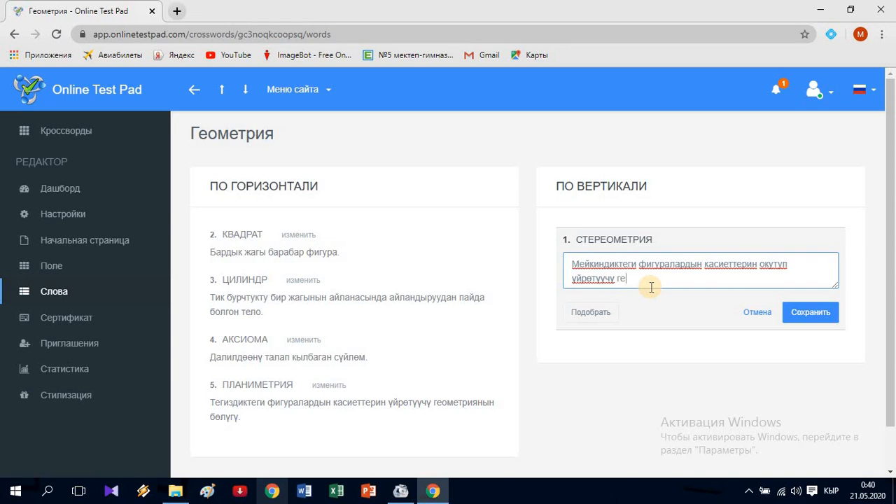
text(геометриянын бөлүгү)
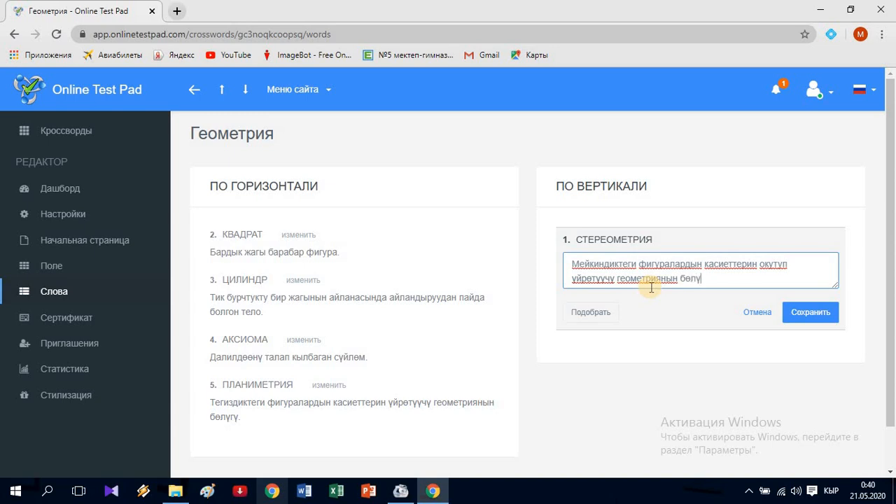
click(804, 317)
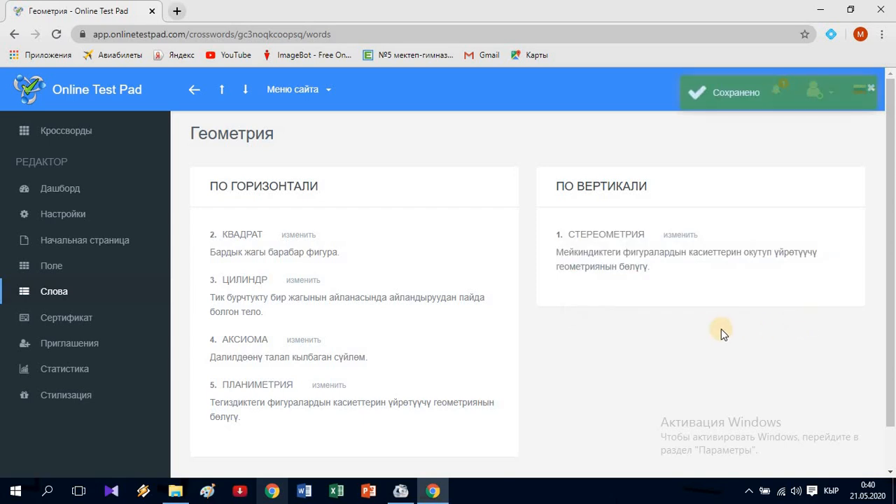
Step: Open the crossword's certificate settings and enable the certificate based on the crossword result
scroll(595, 339, down, 1)
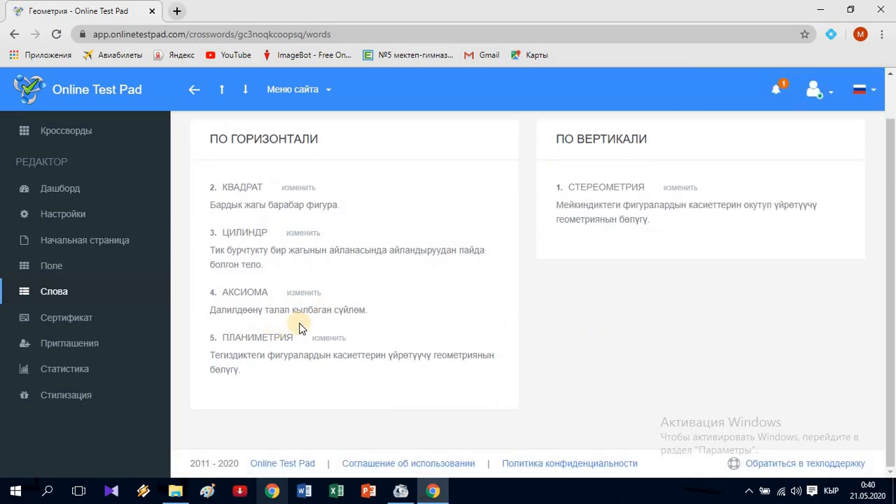
click(54, 324)
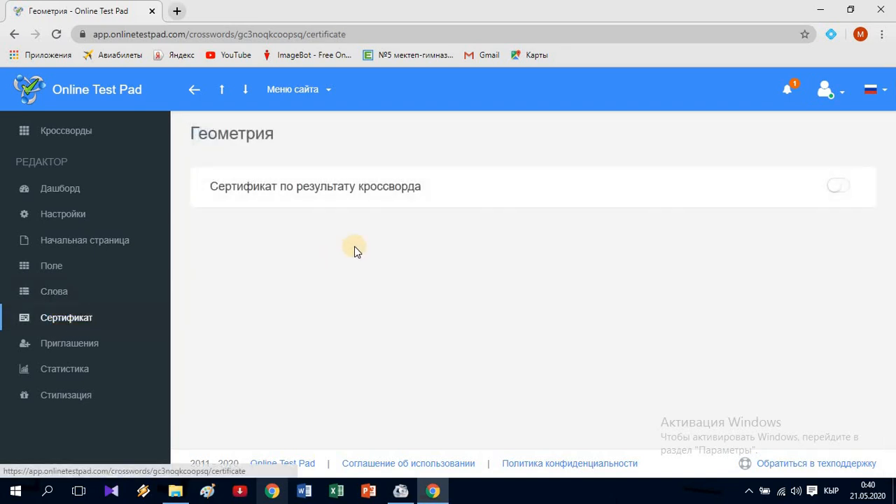
click(843, 189)
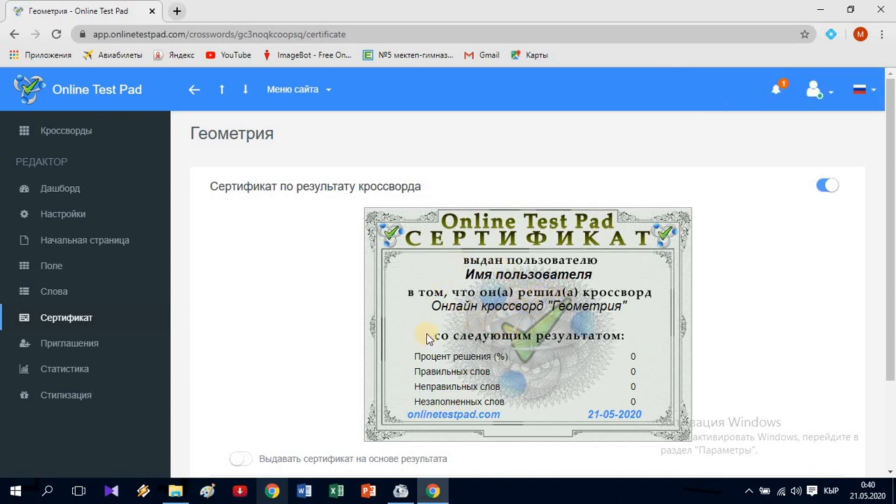
Step: View the invitations section, return to the Геометрия crossword's dashboard and open its main link
click(76, 349)
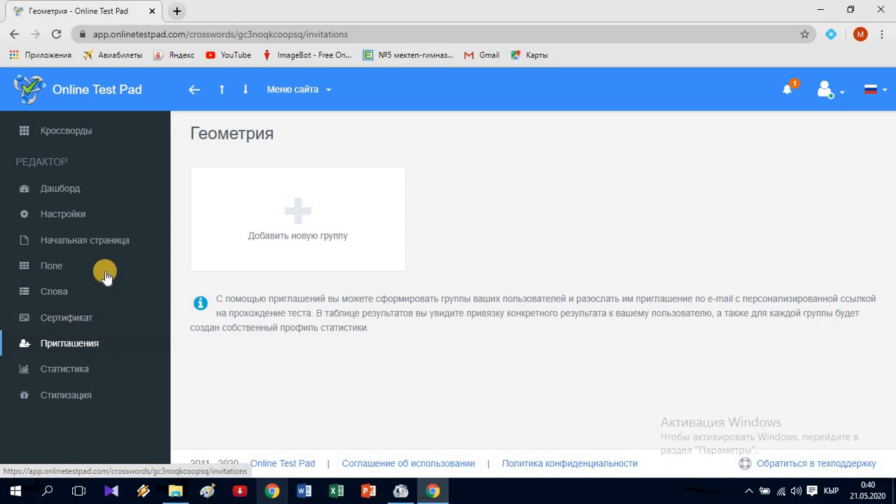
click(61, 131)
mouse_move(256, 241)
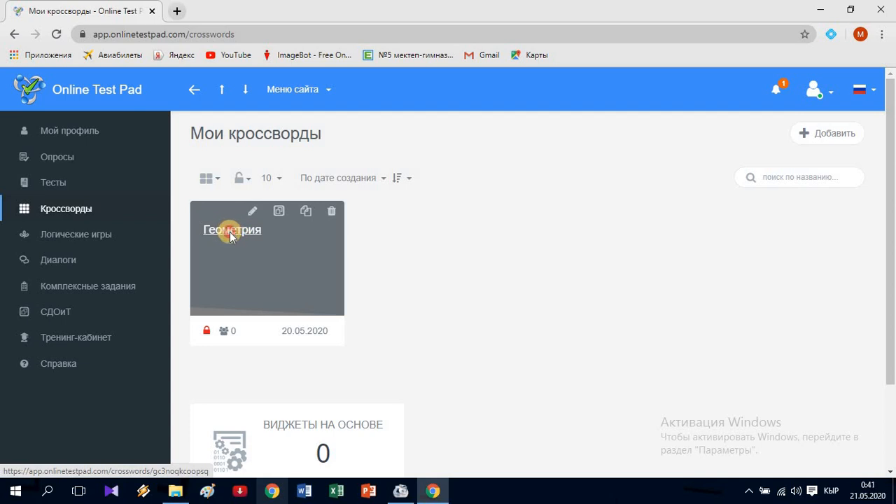
click(235, 231)
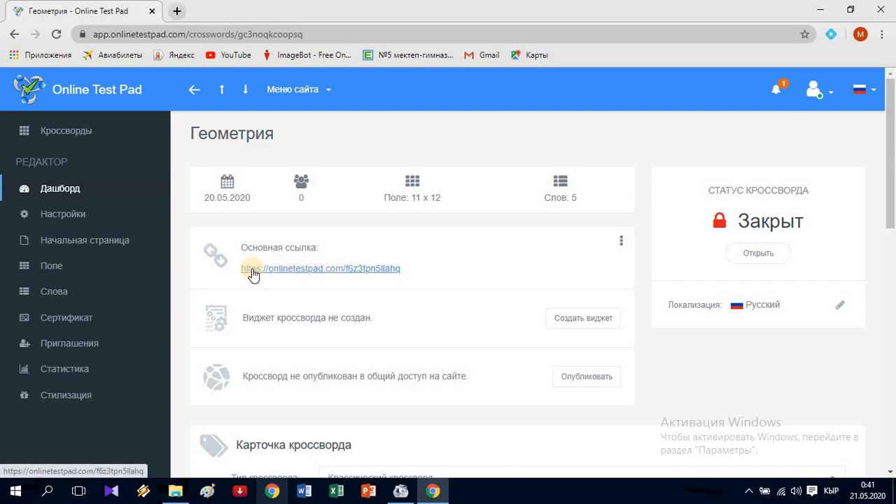
click(294, 269)
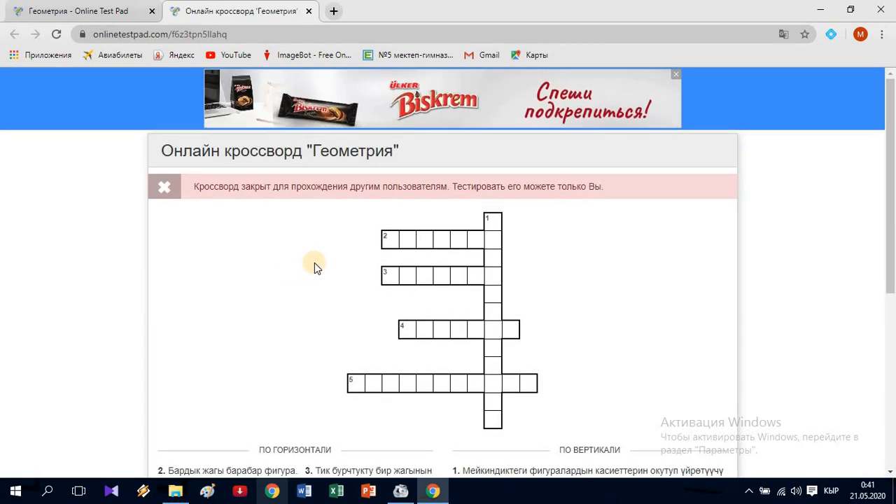
Step: Fill in КВАДРАТ as the answer to 2 across in the Геометрия crossword
scroll(315, 262, down, 3)
scroll(321, 260, down, 1)
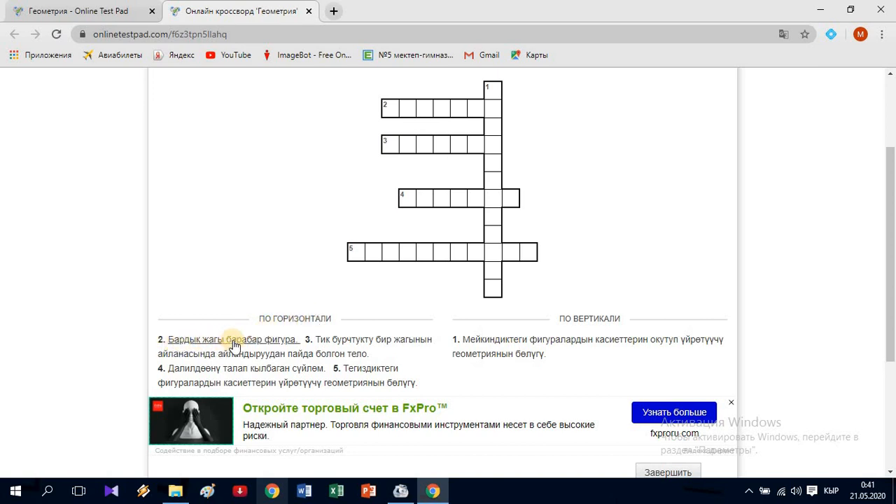
click(390, 109)
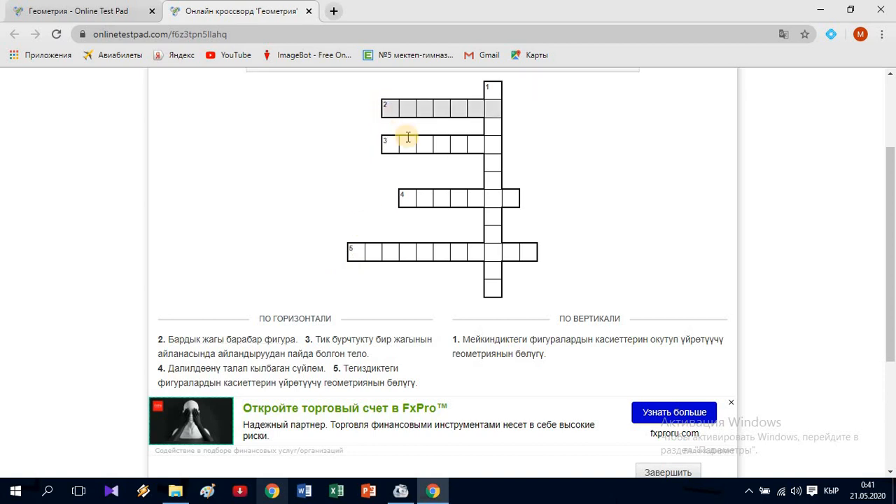
text(КВАДРАТ)
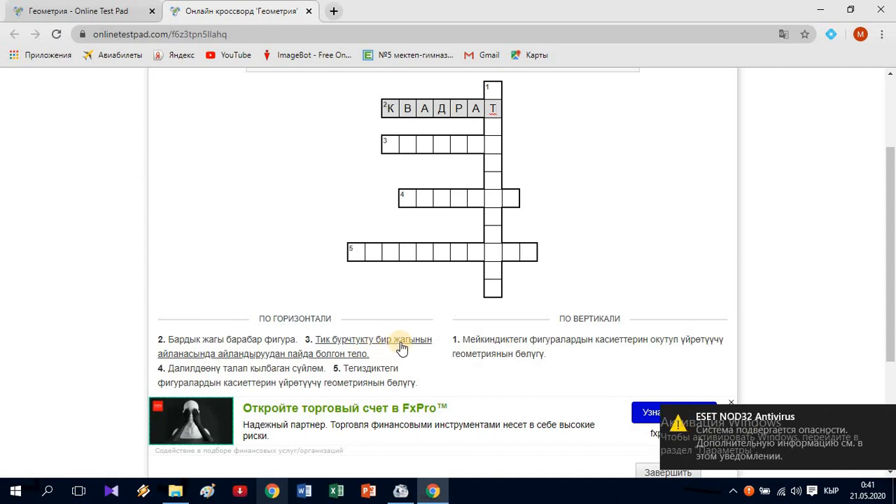
Step: Fill in ЦИЛИНДР as the answer to 3 across
click(397, 147)
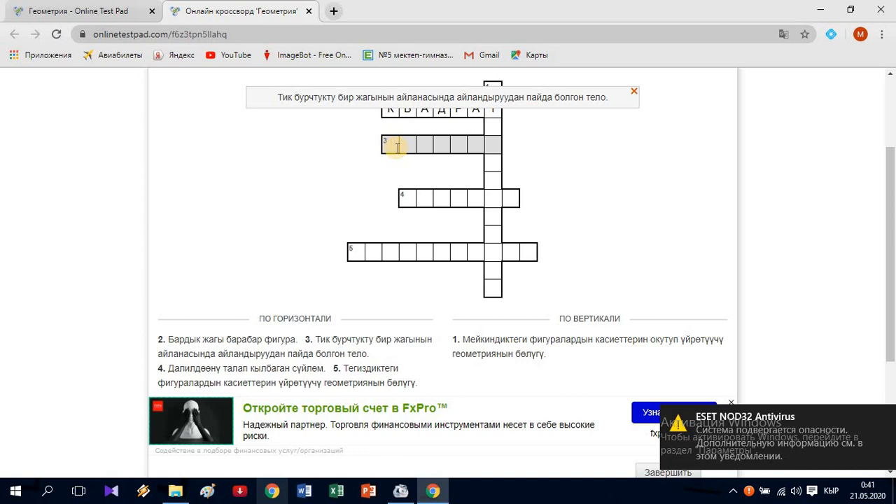
text(ц)
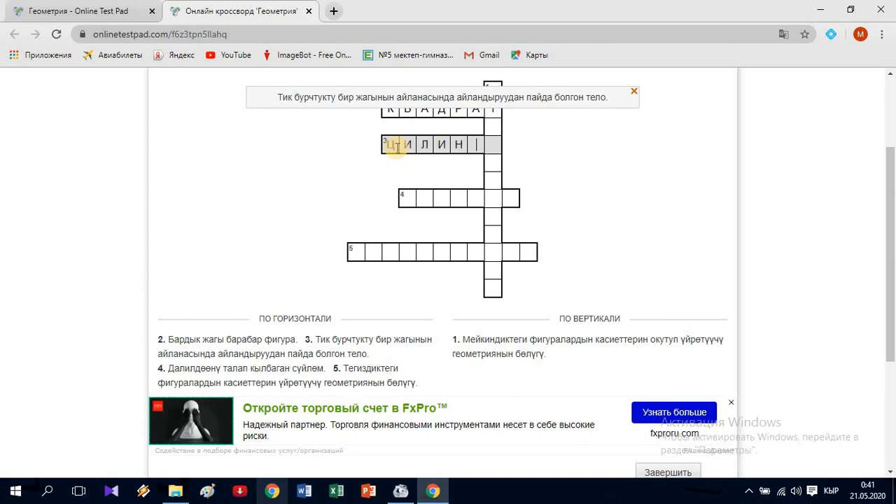
text(илиндр)
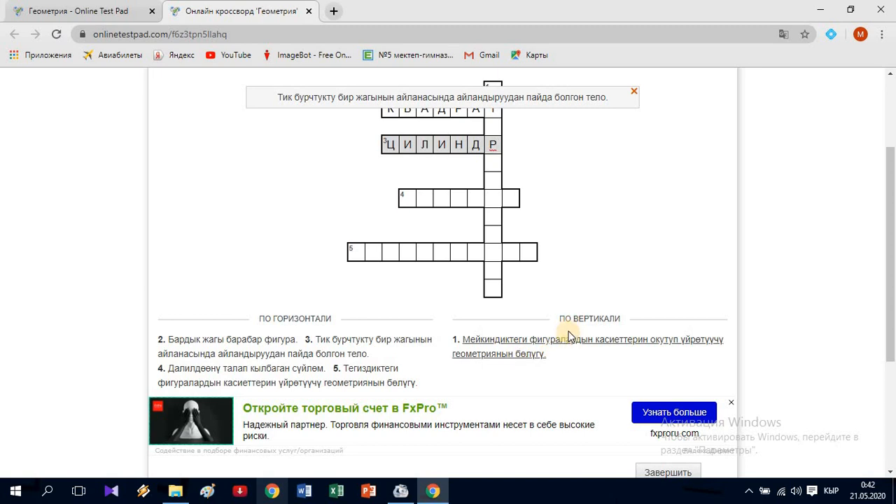
Step: Dismiss the clue hint covering the grid and fill in СТЕРЕОМЕТРИЯ as the answer to 1 down
scroll(560, 331, up, 1)
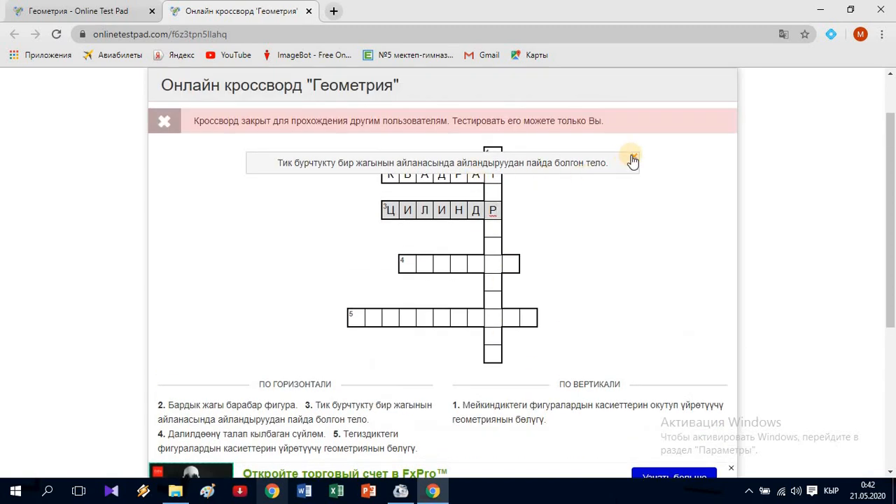
click(558, 158)
click(494, 160)
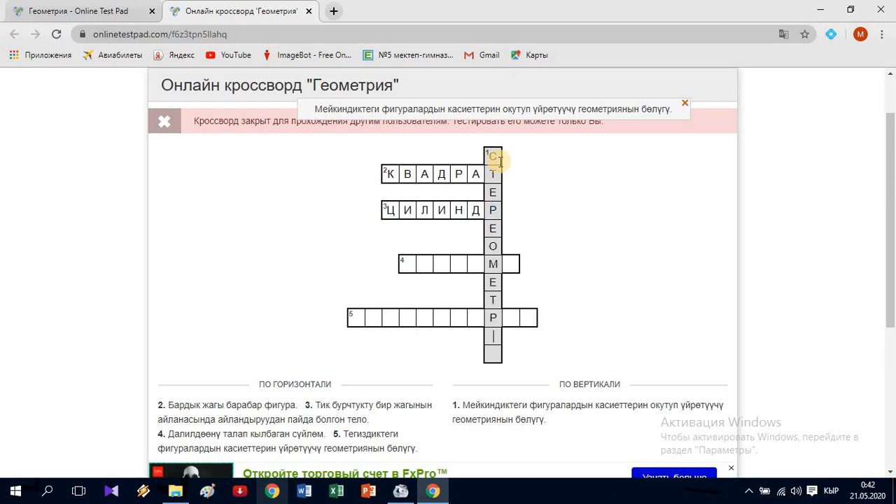
text(Я)
Step: Fill in АКСИОМА as the answer to 4 across
scroll(285, 273, down, 2)
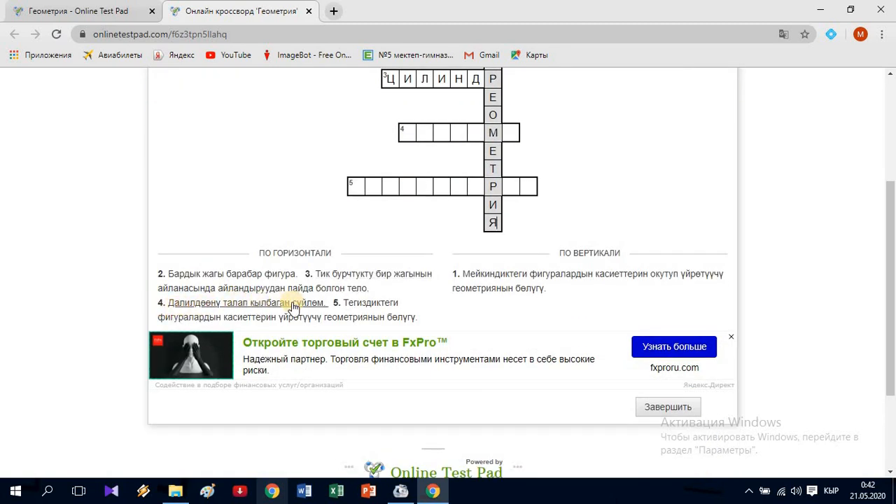
click(409, 133)
text(АКСИ )
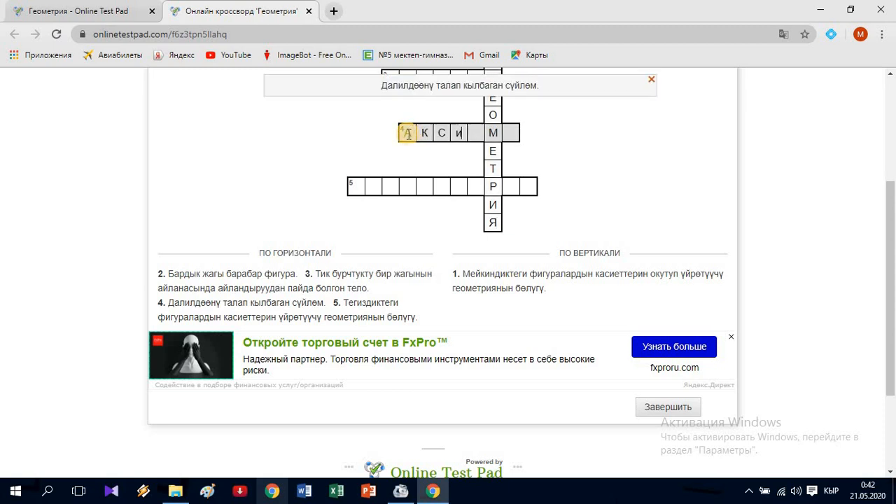
text(ОМА)
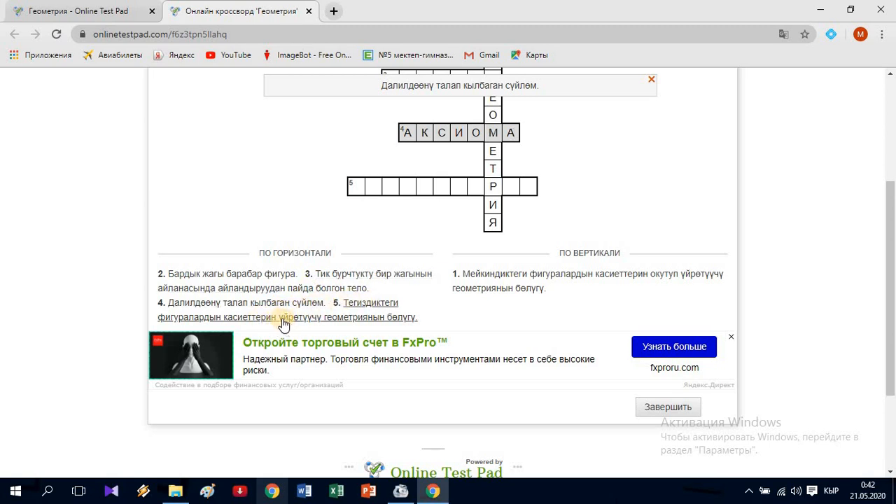
Step: Fill in ПЛАНИМЕТРИЯ as the answer to 5 across, and finish solving the crossword
click(357, 185)
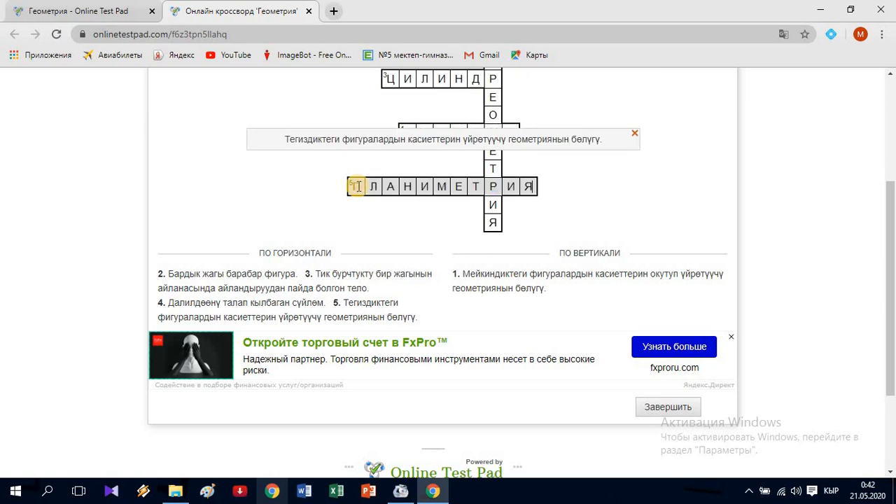
click(633, 135)
scroll(662, 350, down, 1)
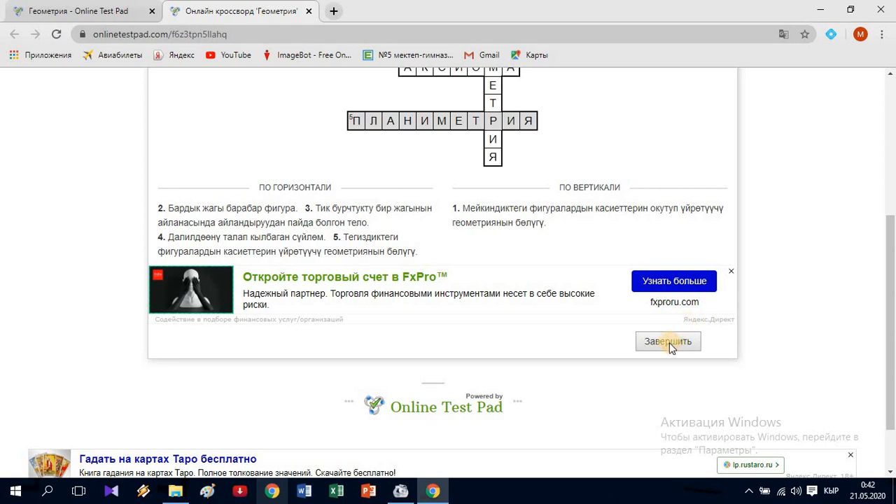
click(668, 342)
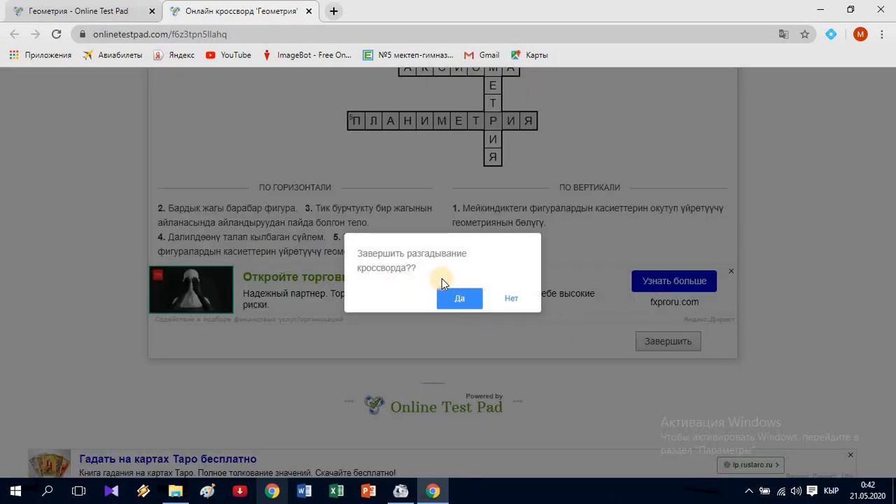
click(456, 299)
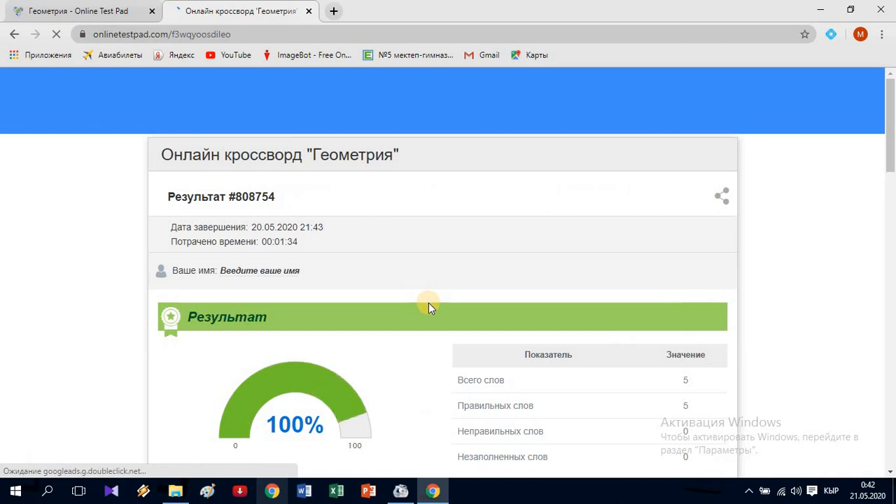
Step: Enter the solver's name on the crossword result page and save it
scroll(417, 307, down, 1)
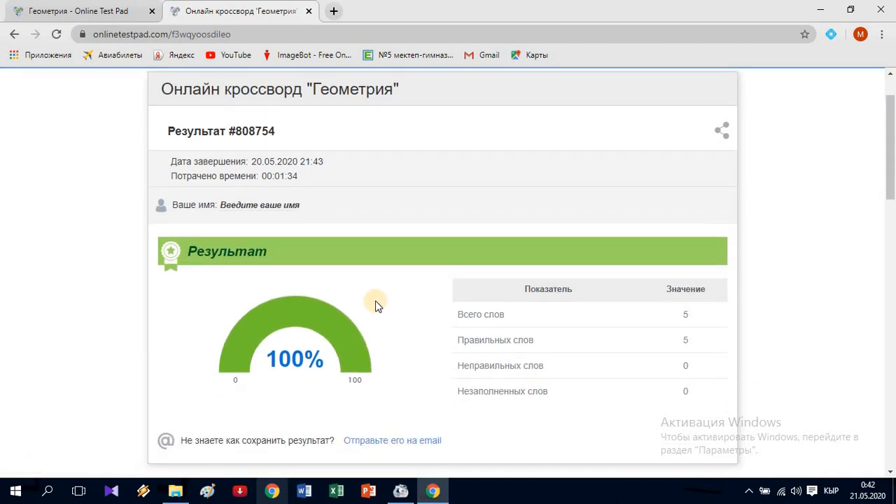
click(259, 205)
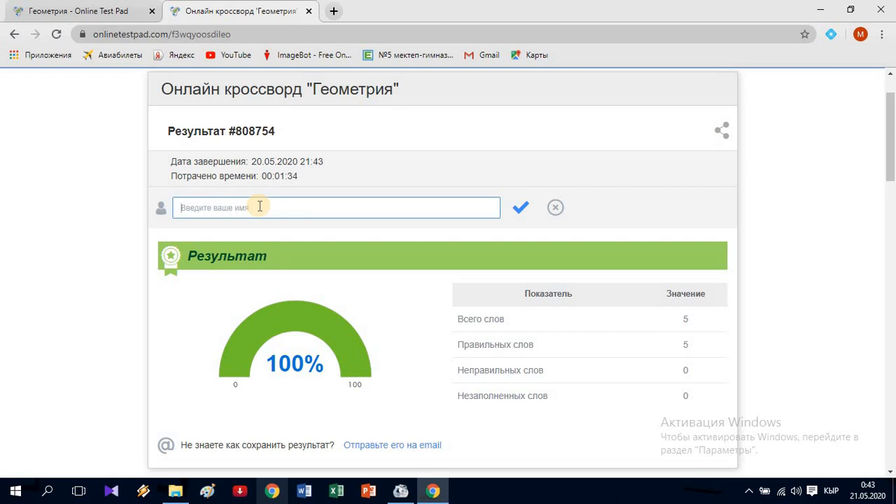
text(Орозкул)
click(523, 208)
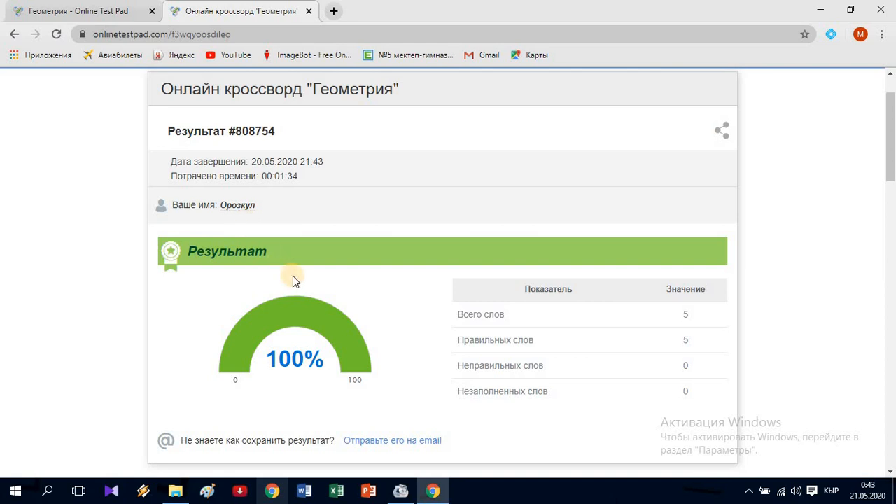
Step: Review the solved grid, the correct answers and the issued certificate on the result page
scroll(293, 277, down, 2)
scroll(331, 289, down, 4)
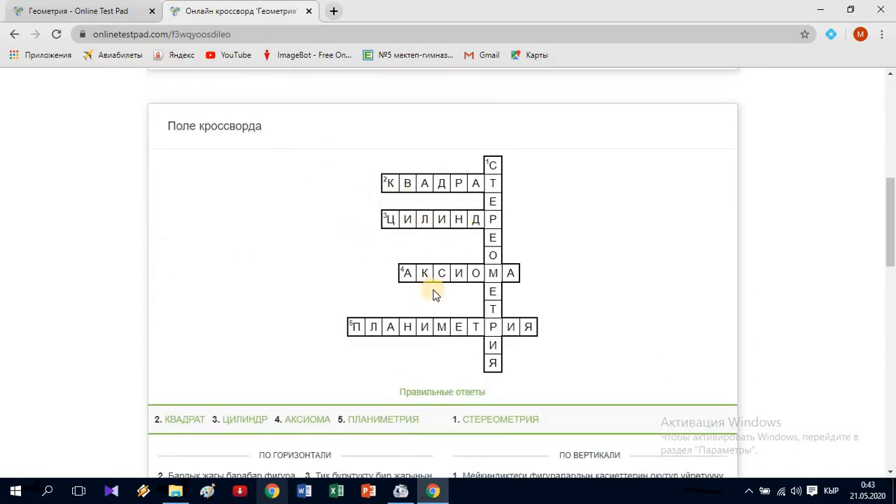
scroll(439, 292, down, 9)
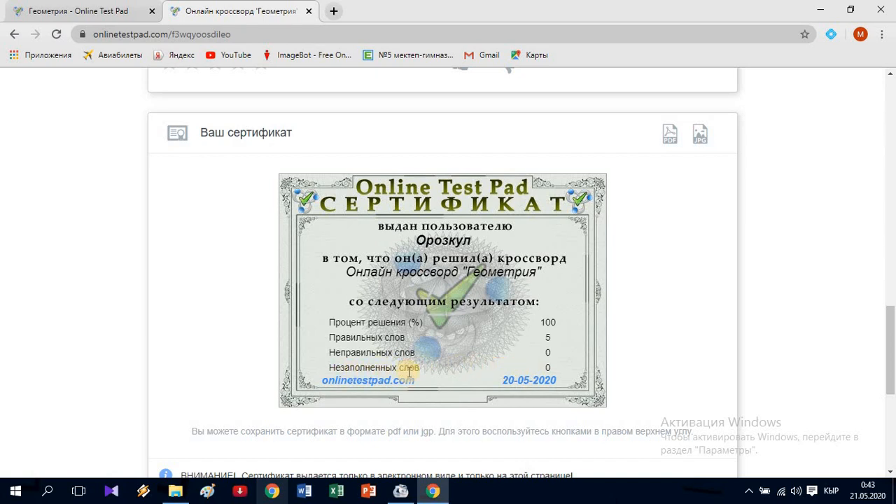
scroll(409, 371, up, 10)
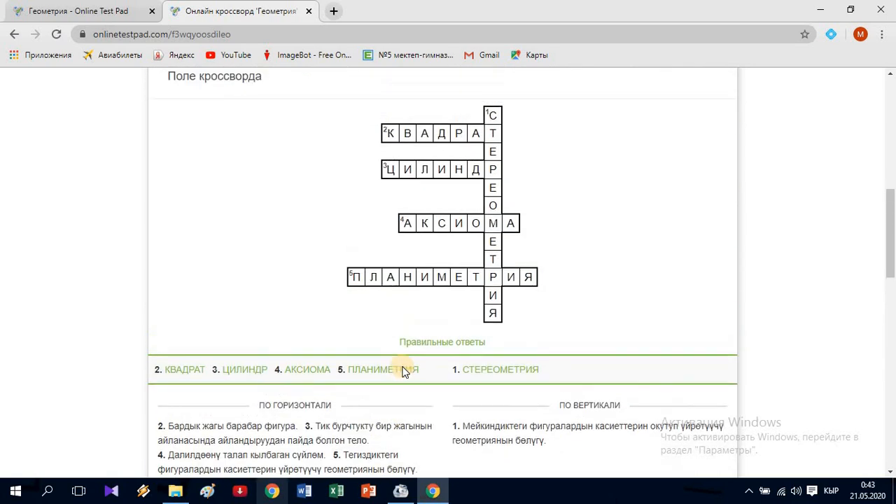
scroll(405, 372, up, 4)
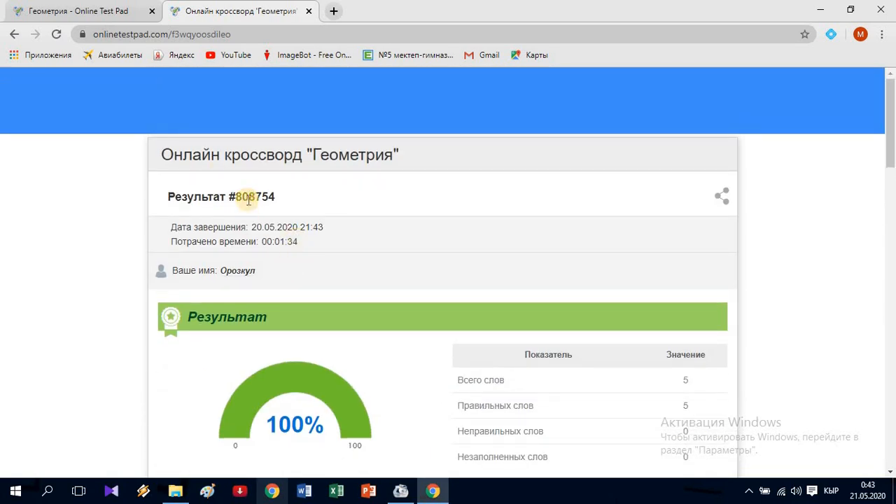
Step: Reload the Геометрия crossword's dashboard and view the summary data in its solving statistics
click(112, 21)
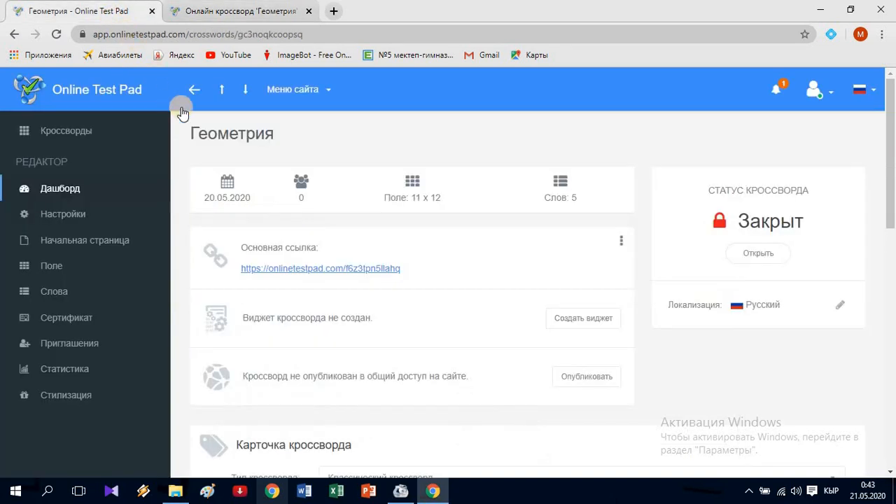
click(57, 34)
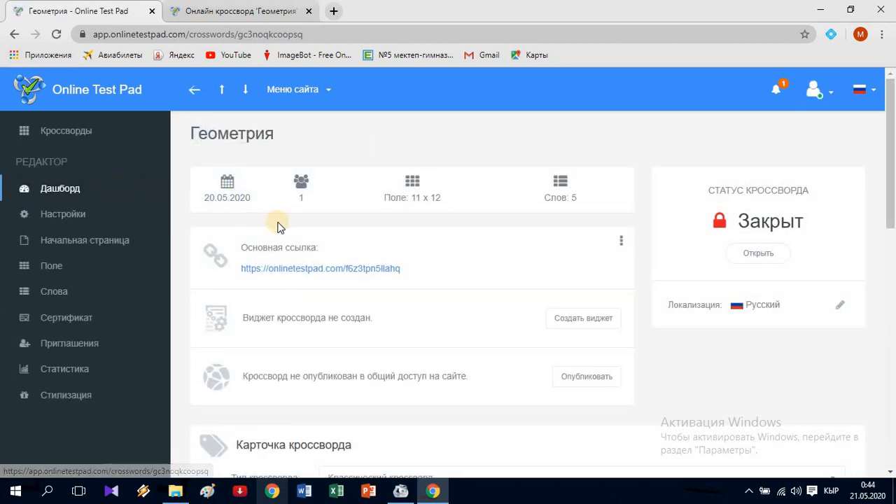
click(305, 190)
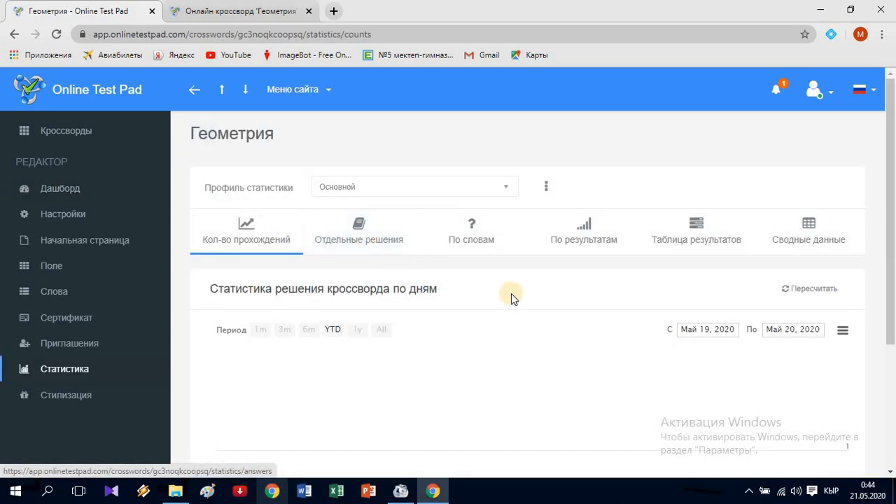
click(813, 236)
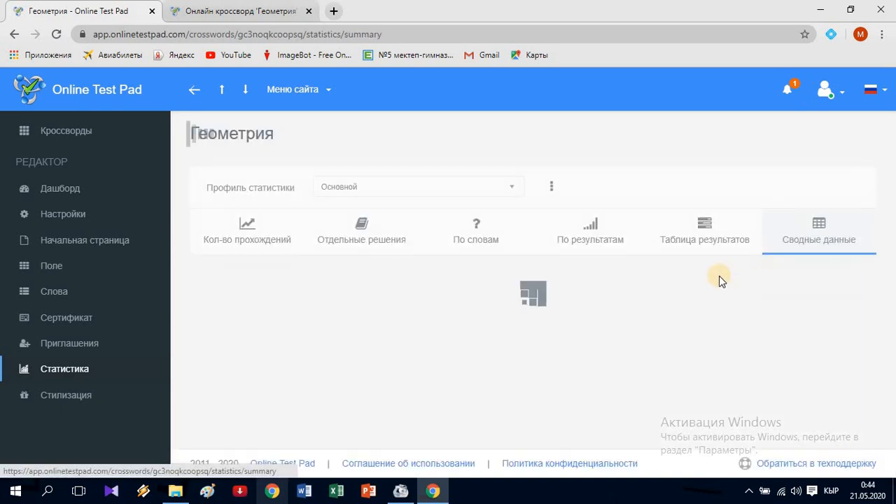
scroll(510, 332, down, 1)
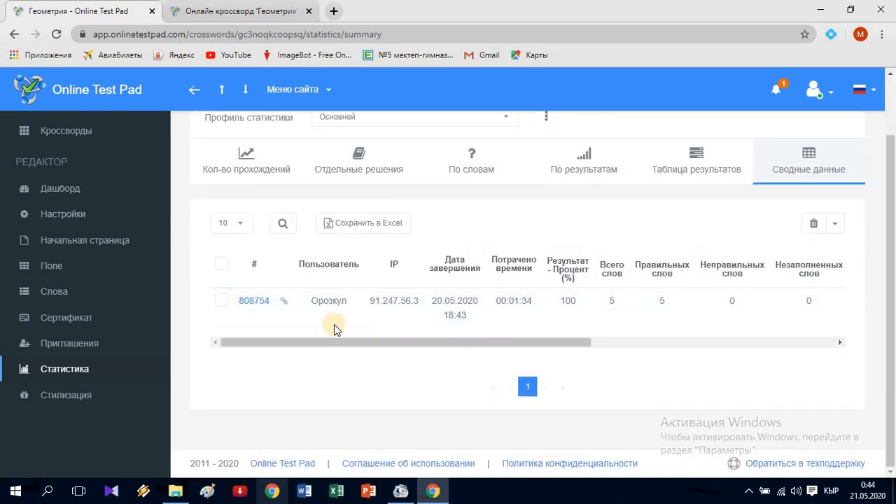